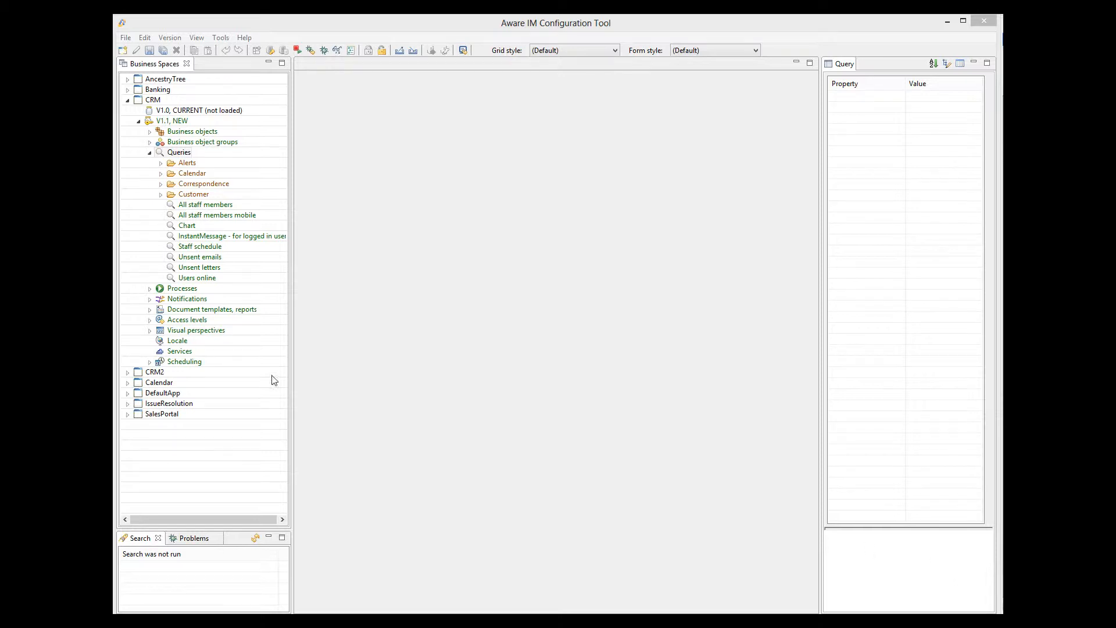
- Create a new query named "Simple custom query" in the CRM business space that looks for the Customer object
left_click(177, 152)
right_click(178, 153)
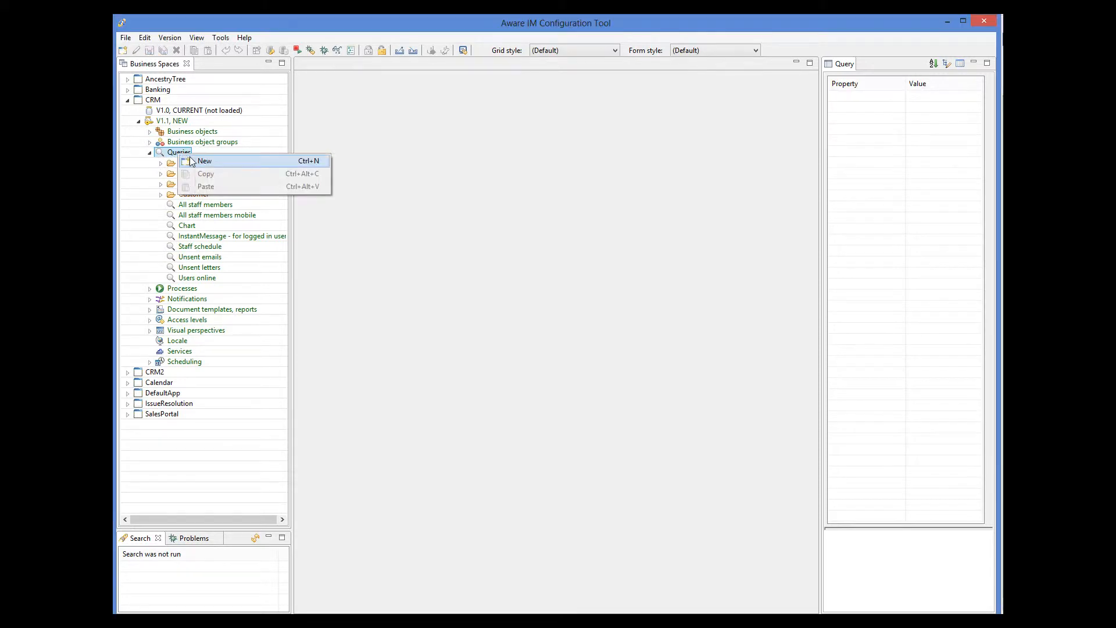
left_click(191, 161)
left_click(863, 109)
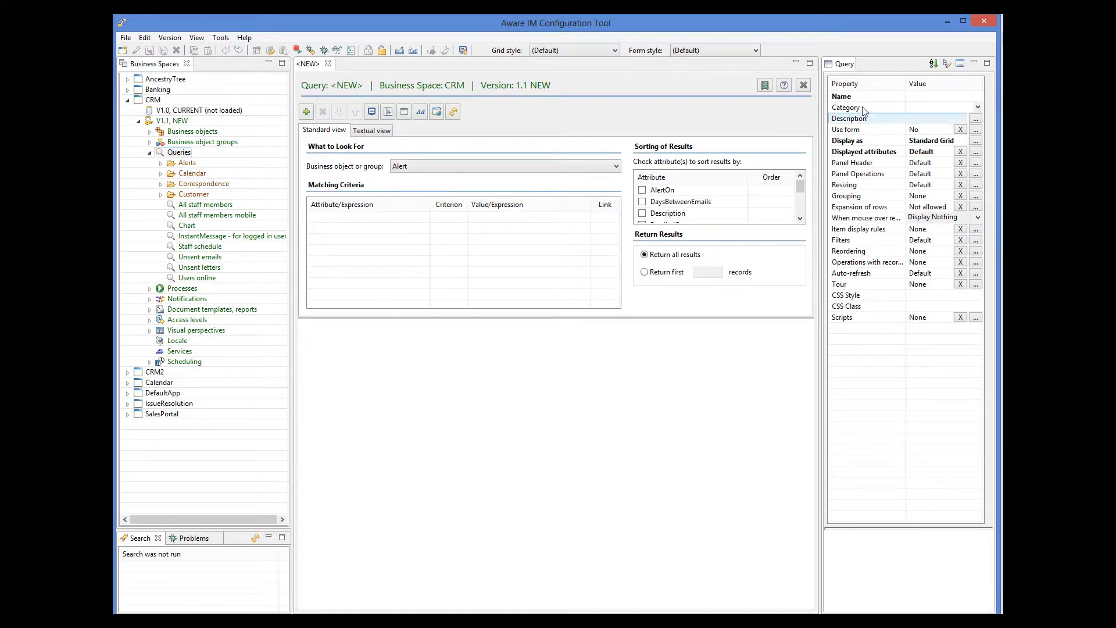
left_click(917, 96)
type("S")
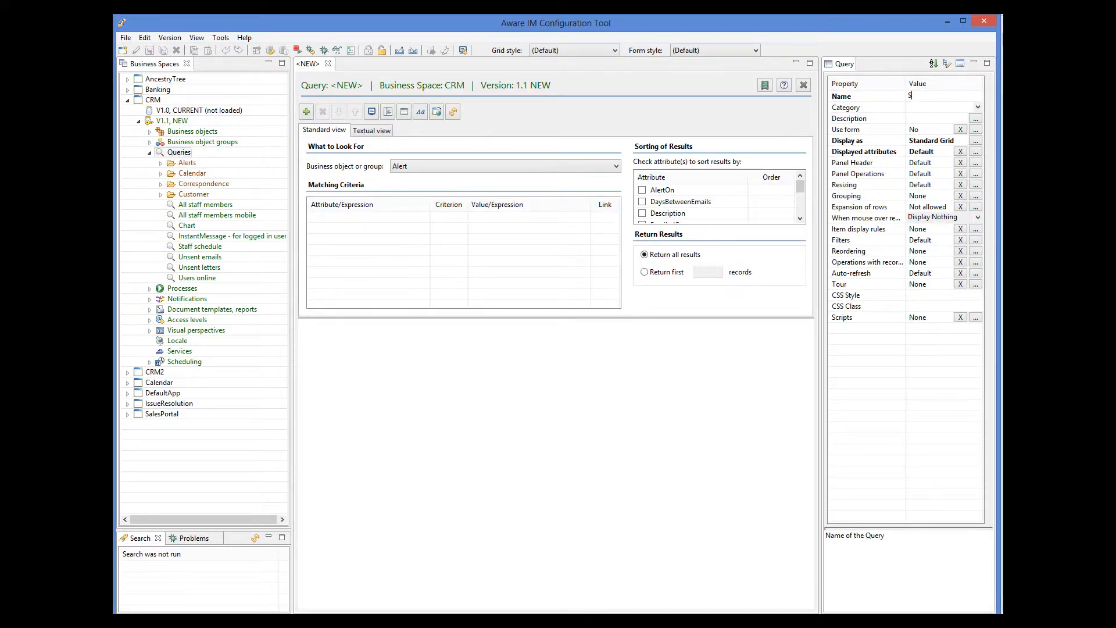
type("imple custom query")
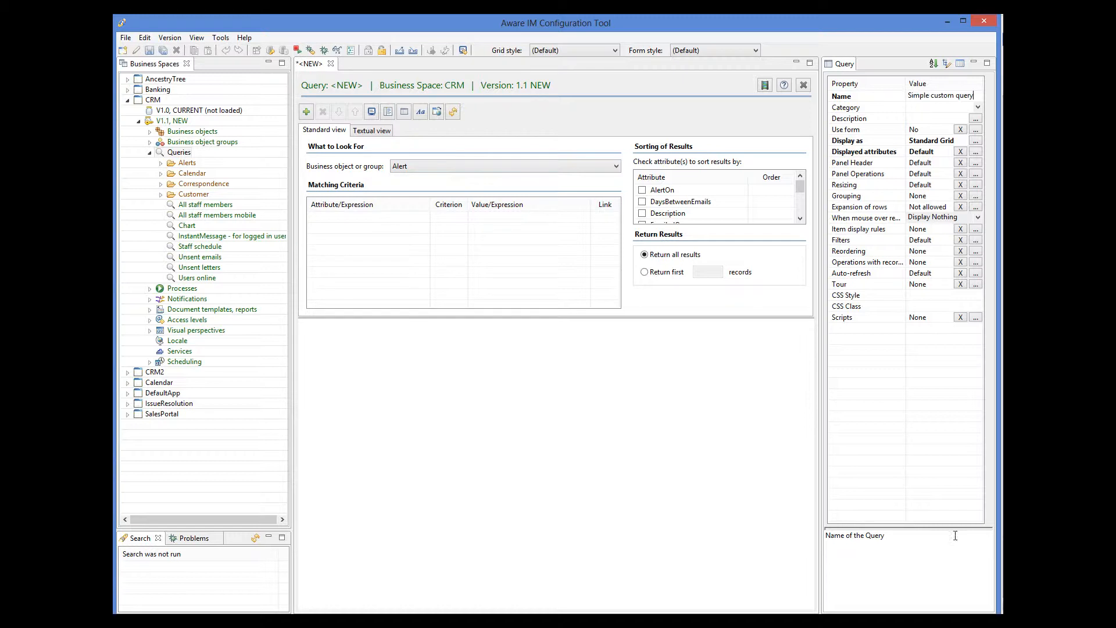
left_click(456, 170)
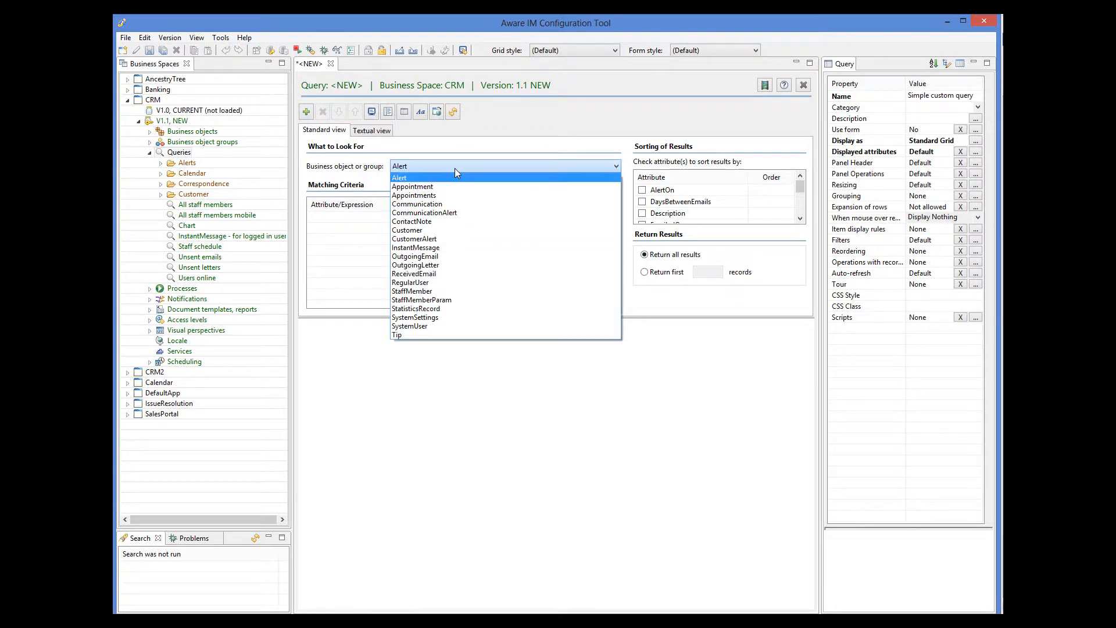
left_click(432, 230)
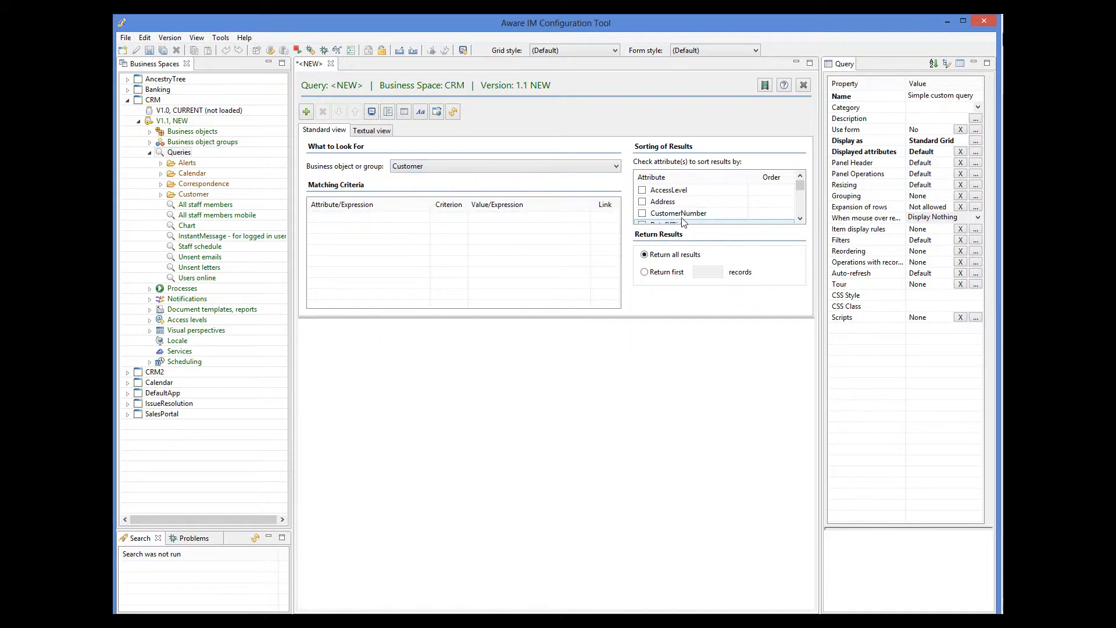
- Set the query's results to display with the Custom widget type
left_click(976, 142)
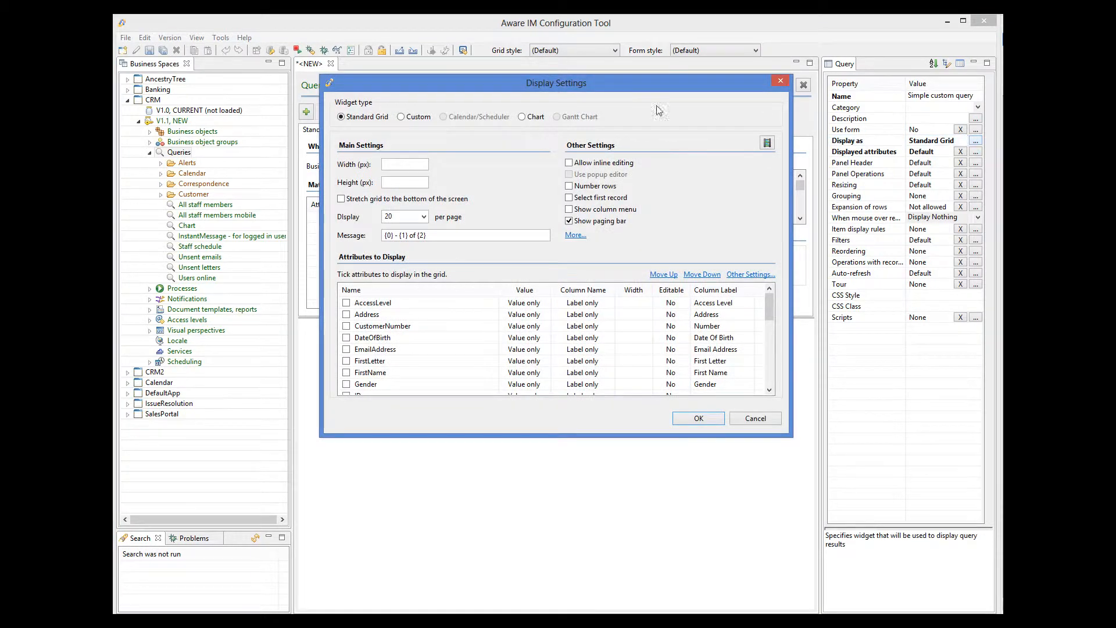
left_click(401, 117)
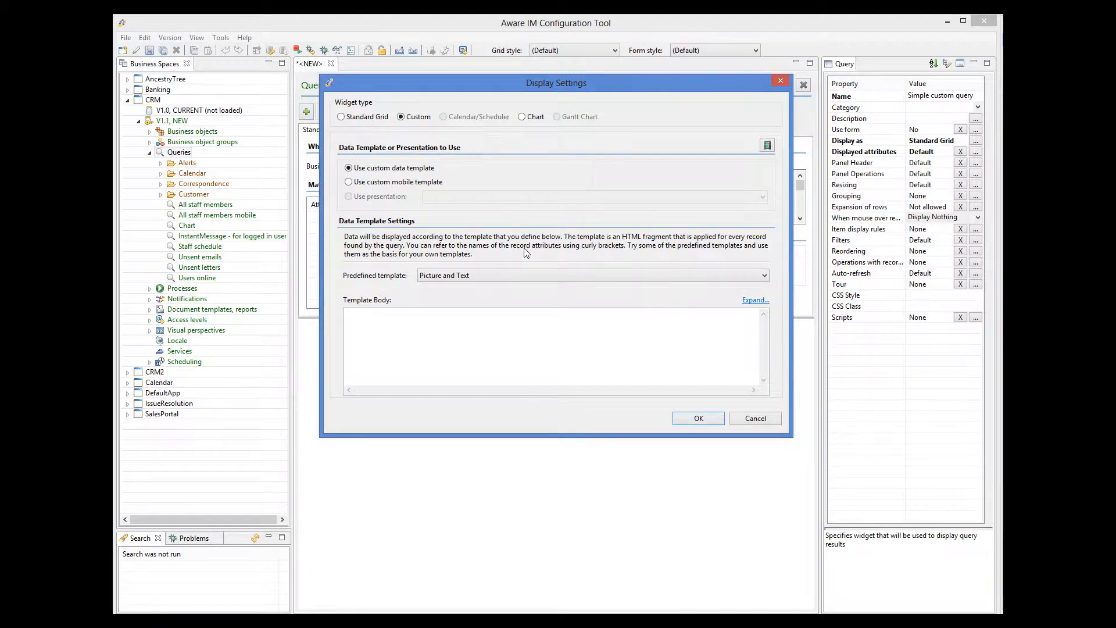
- Preview the Thumbnail, Picture and Text, and Subject and Description predefined data templates
left_click(518, 272)
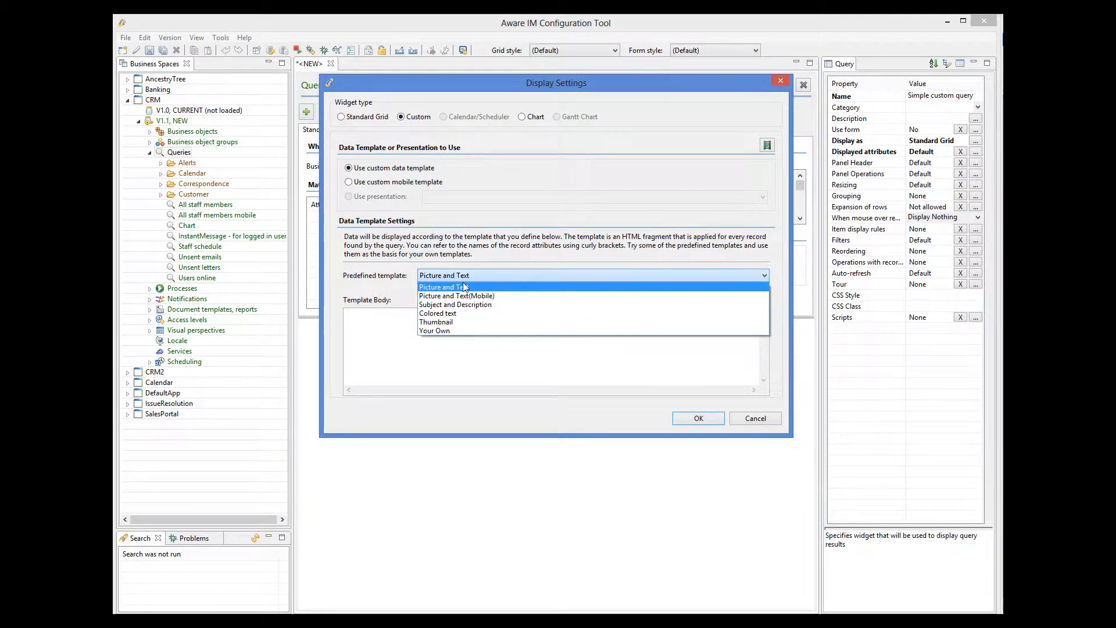
left_click(448, 322)
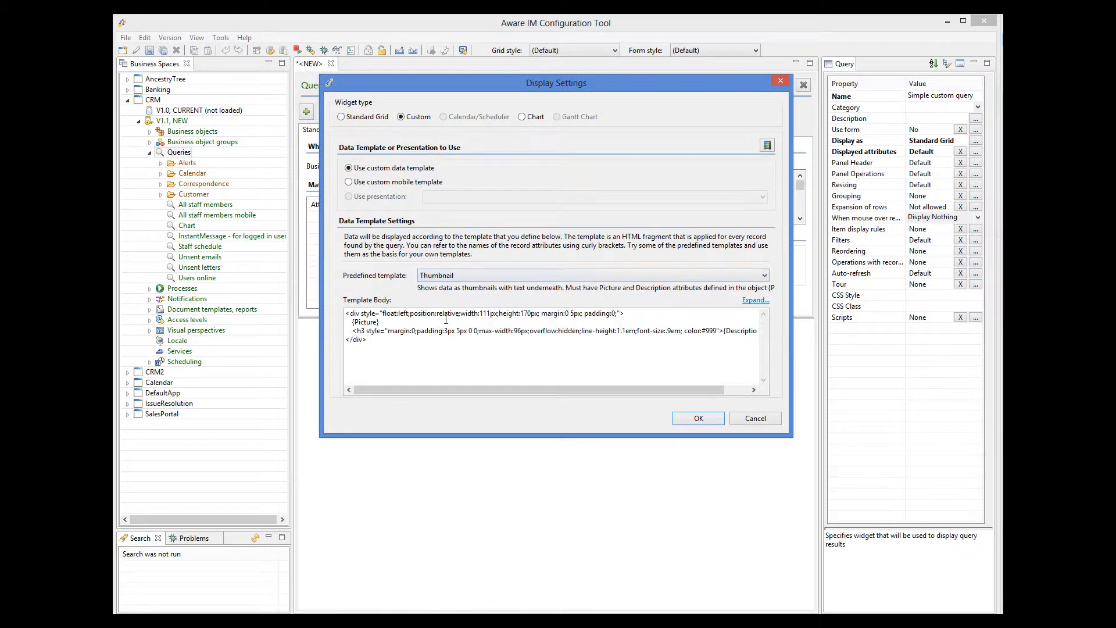
left_click(449, 276)
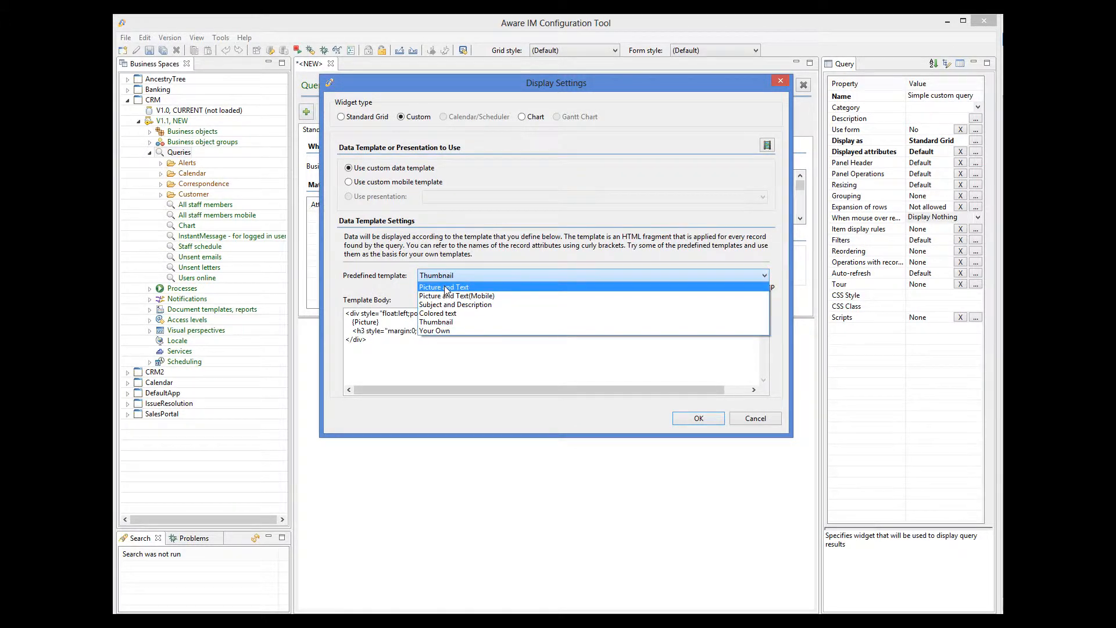
left_click(446, 287)
left_click(446, 277)
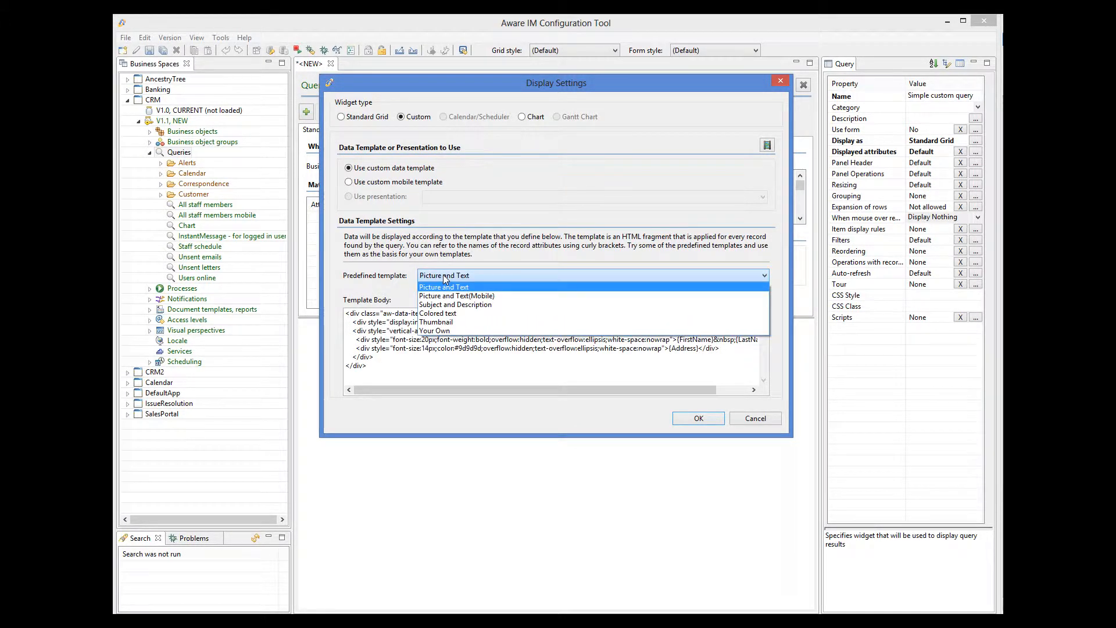
left_click(449, 304)
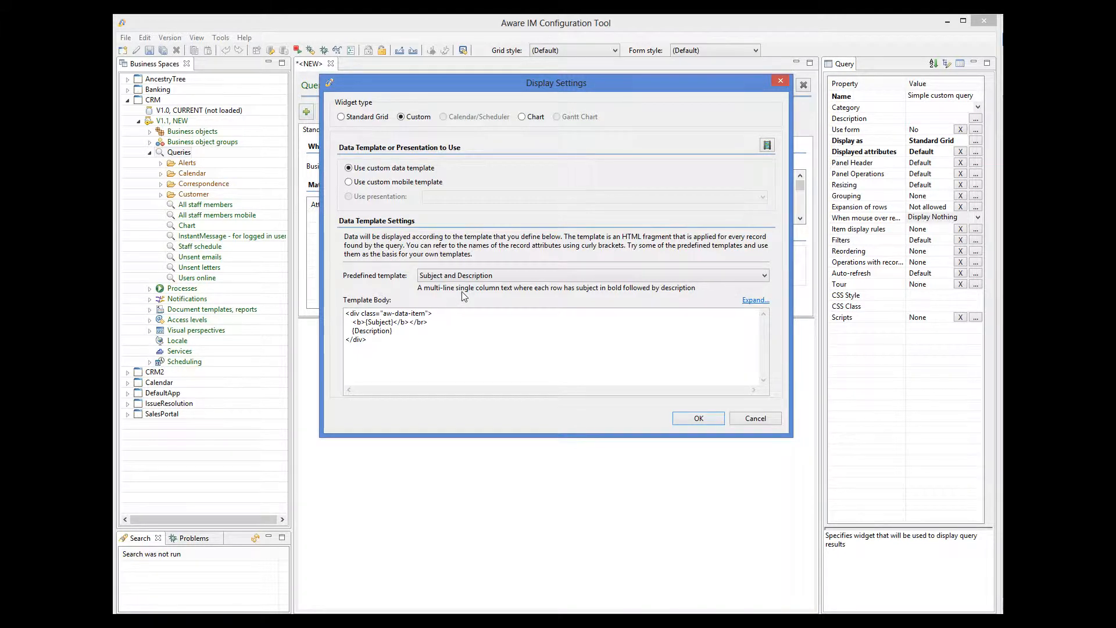
- Use the Picture and Text template with the Address attribute replaced by DateOfBirth, and save the query
left_click(471, 277)
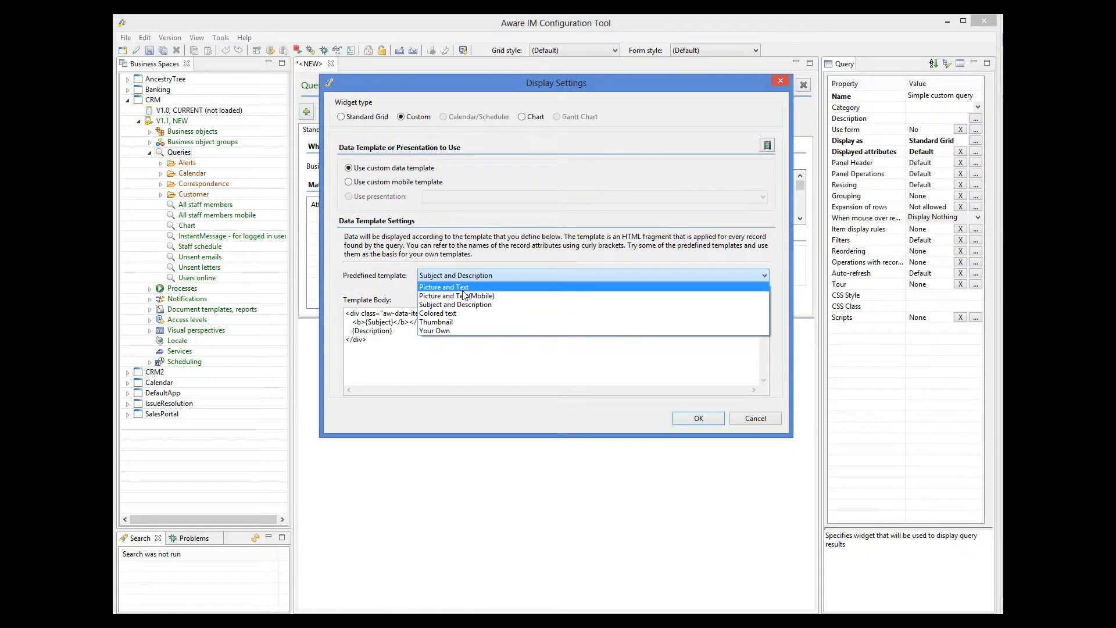
left_click(463, 289)
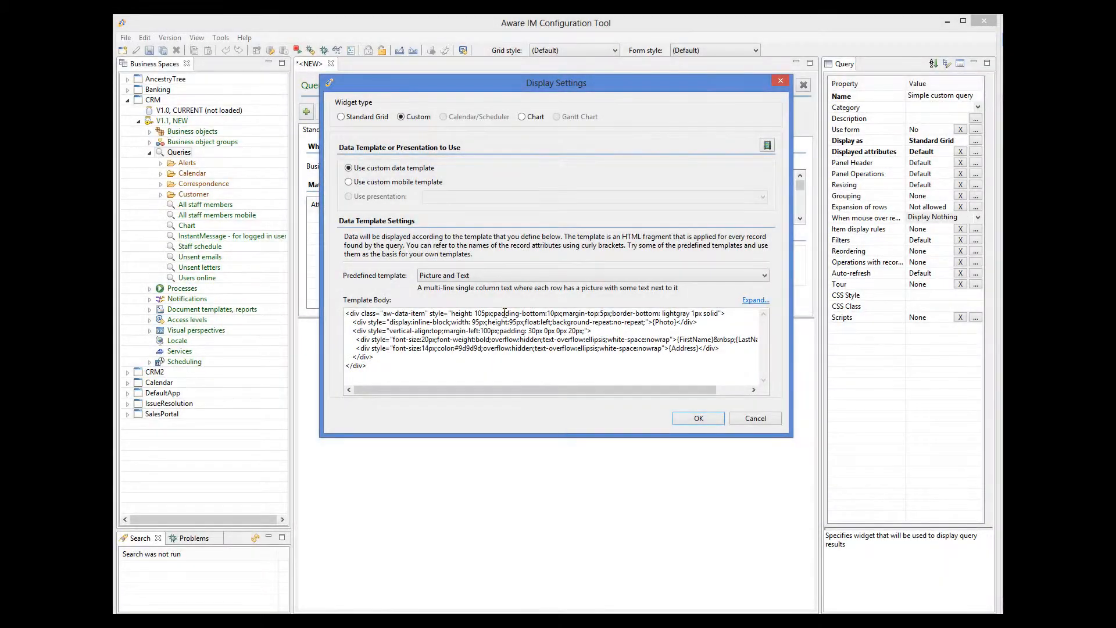
left_click_drag(669, 387, 692, 388)
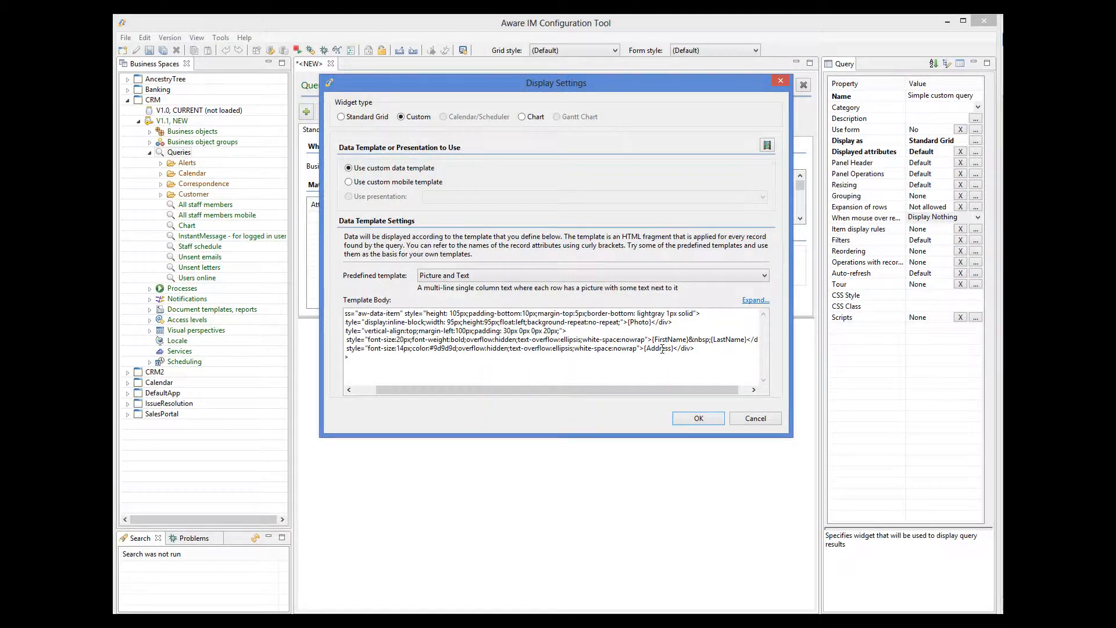
double_click(663, 349)
type("DateOfBirth")
left_click(709, 416)
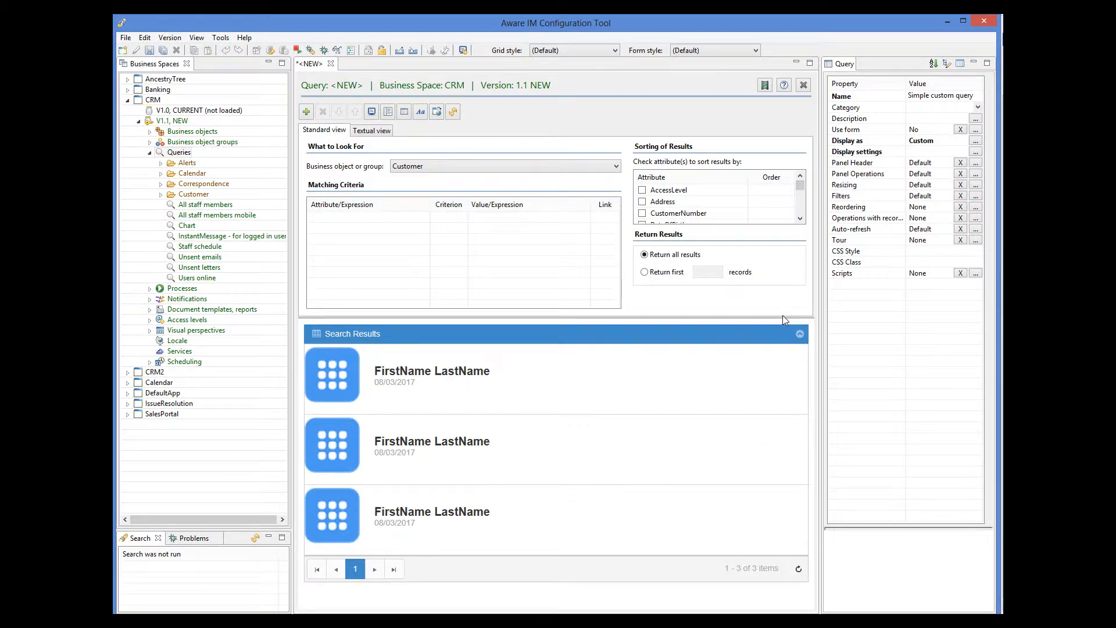
left_click(149, 50)
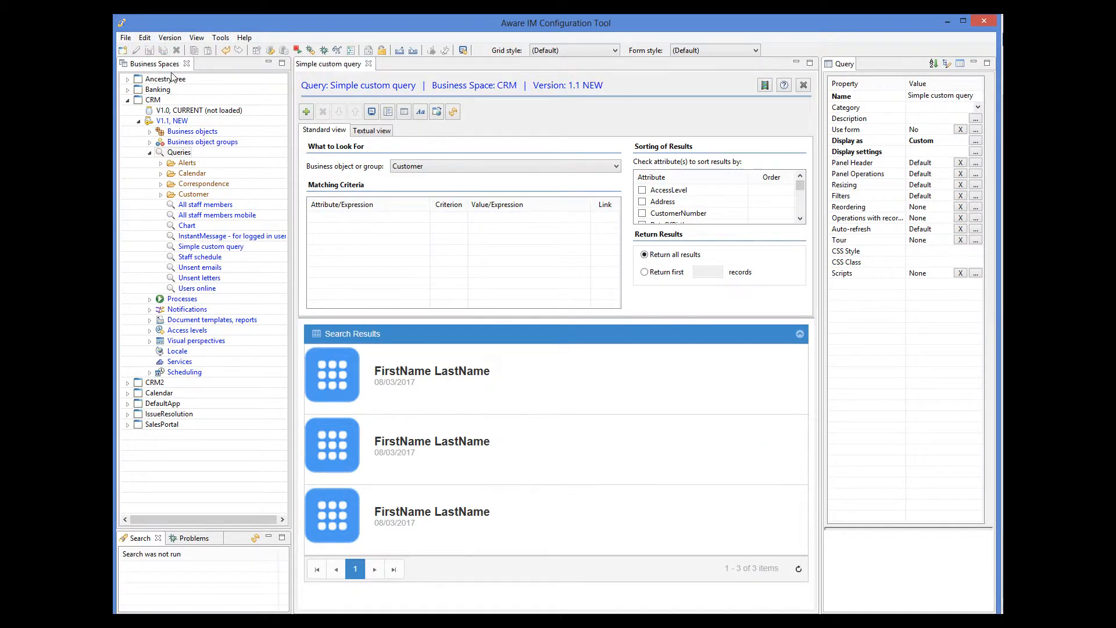
left_click(929, 474)
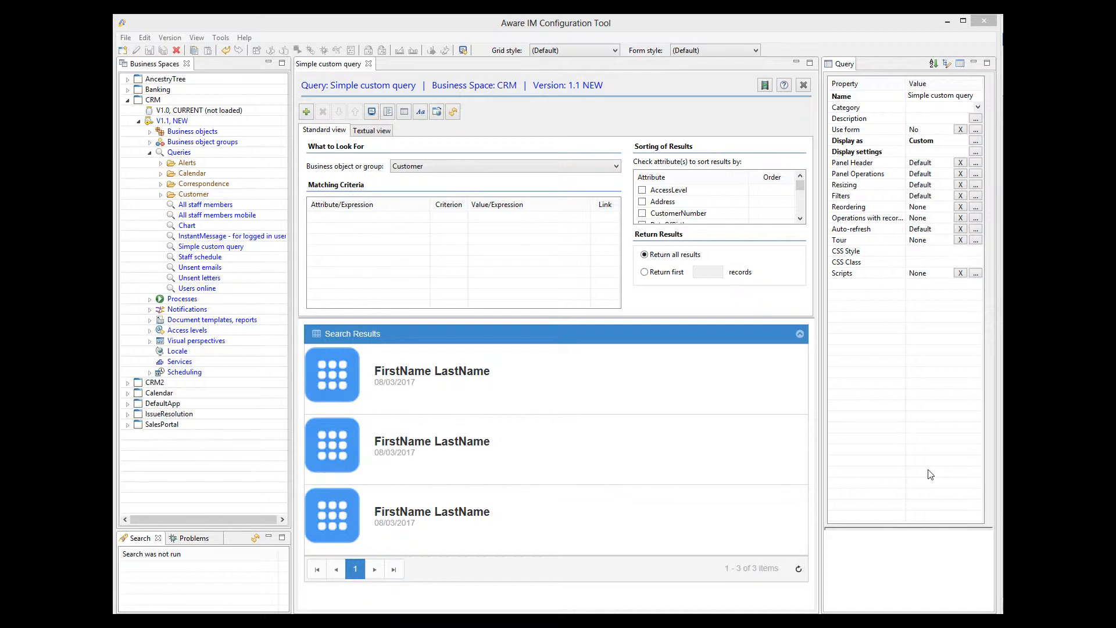
- Add a menu item named "Custom Query" to the Left frame's menu in the Administrator visual perspective
left_click(149, 341)
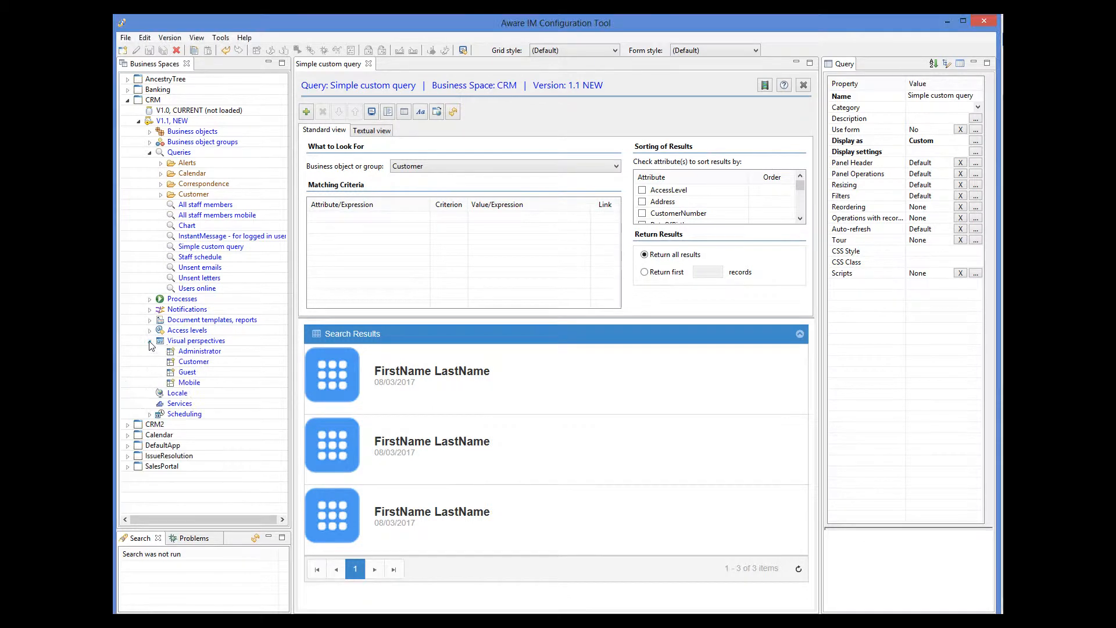
double_click(180, 352)
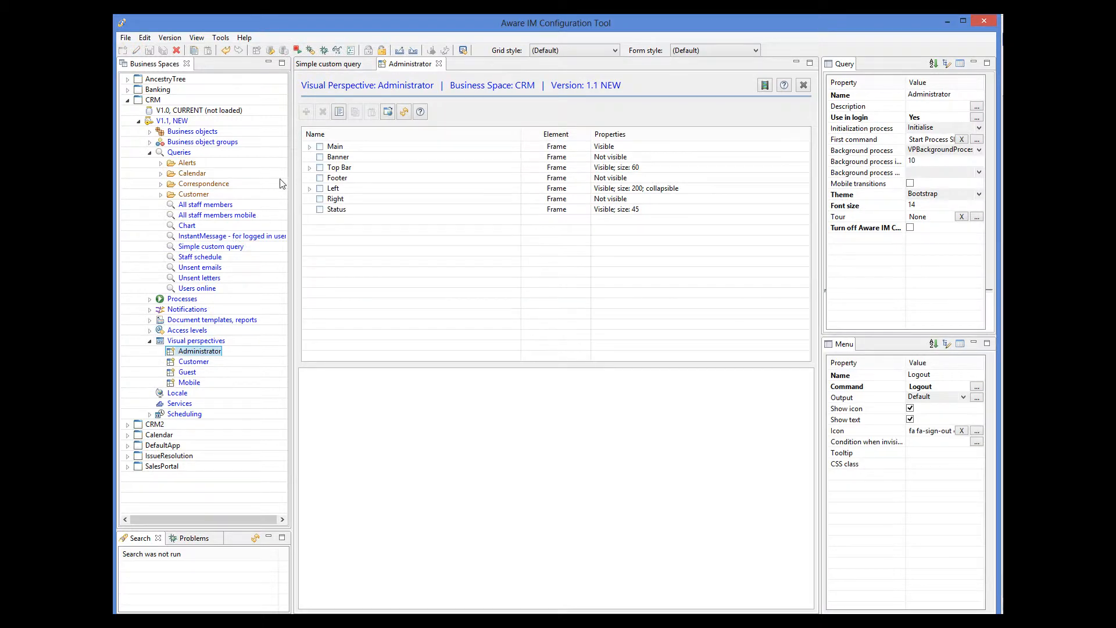
left_click(309, 188)
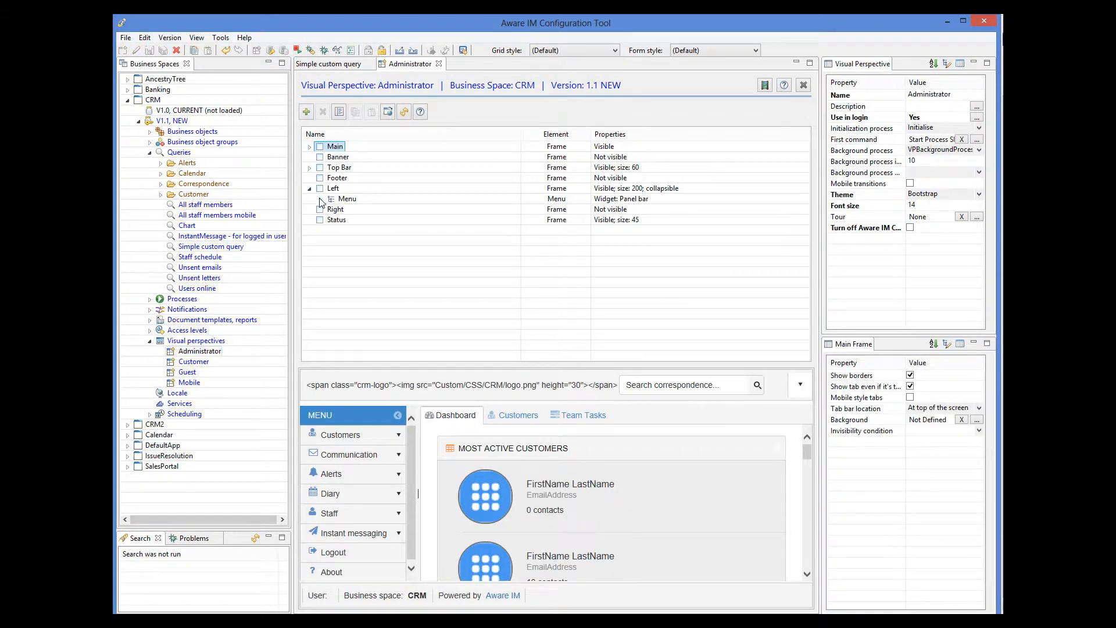
left_click(335, 199)
left_click(306, 111)
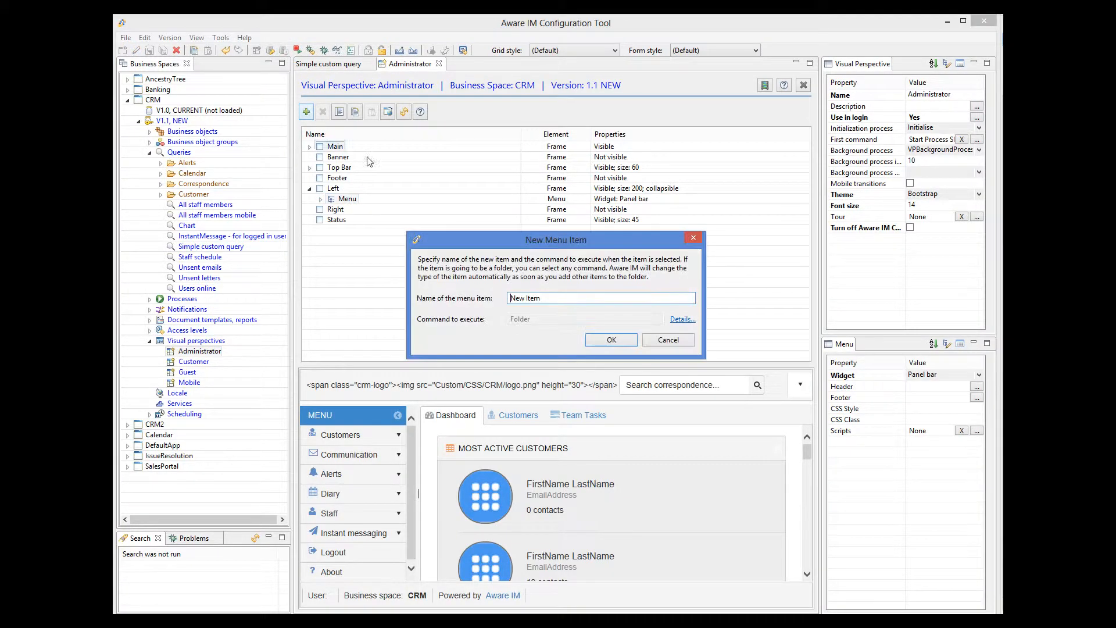
left_click_drag(541, 298, 510, 299)
type("Custom Query")
- Assign the Run Query command with "Simple custom query" to the new menu item and finish creating it
left_click(683, 319)
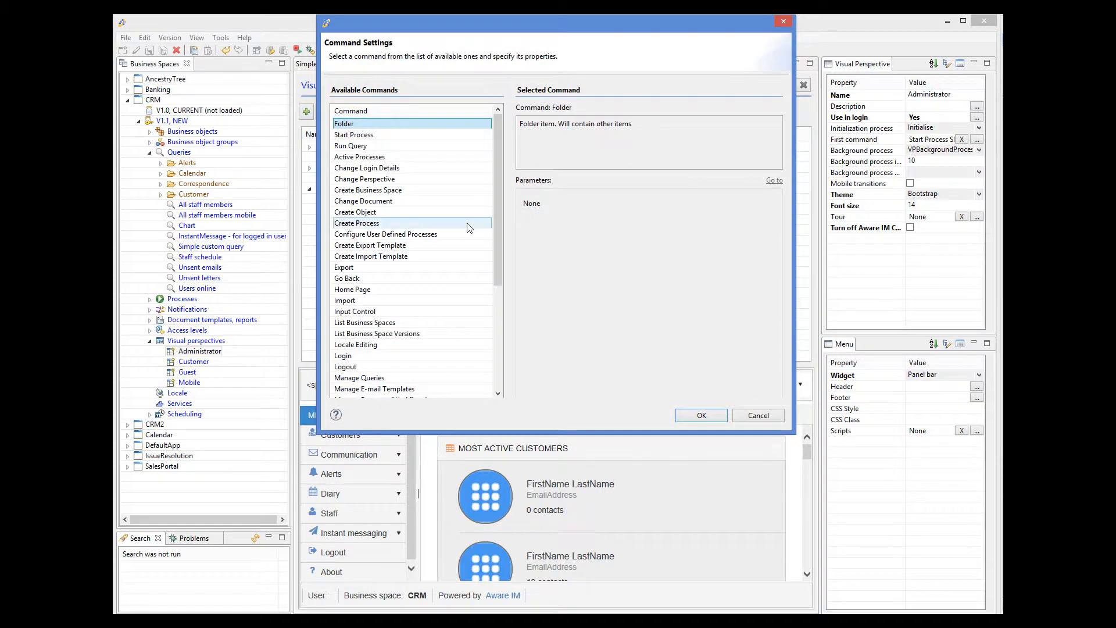
left_click(442, 146)
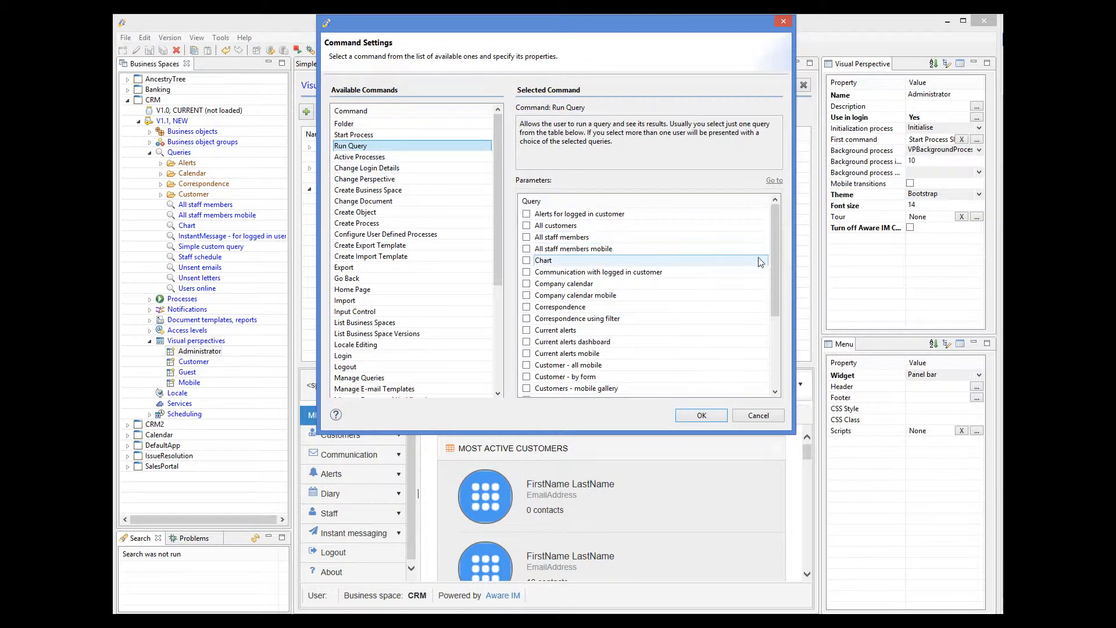
left_click_drag(773, 262, 784, 336)
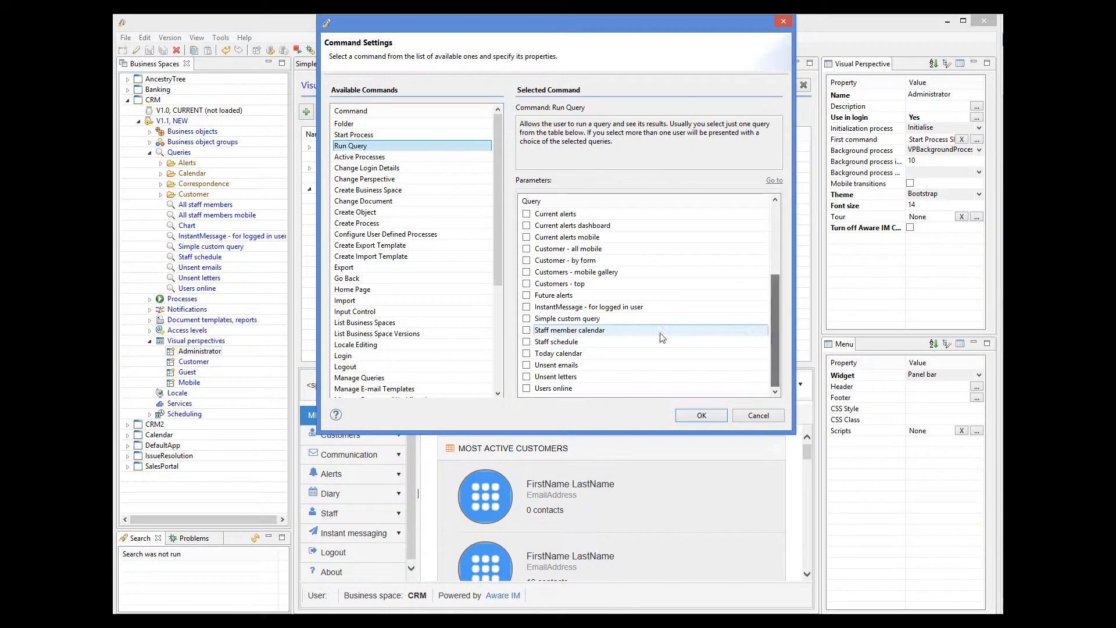
left_click(526, 319)
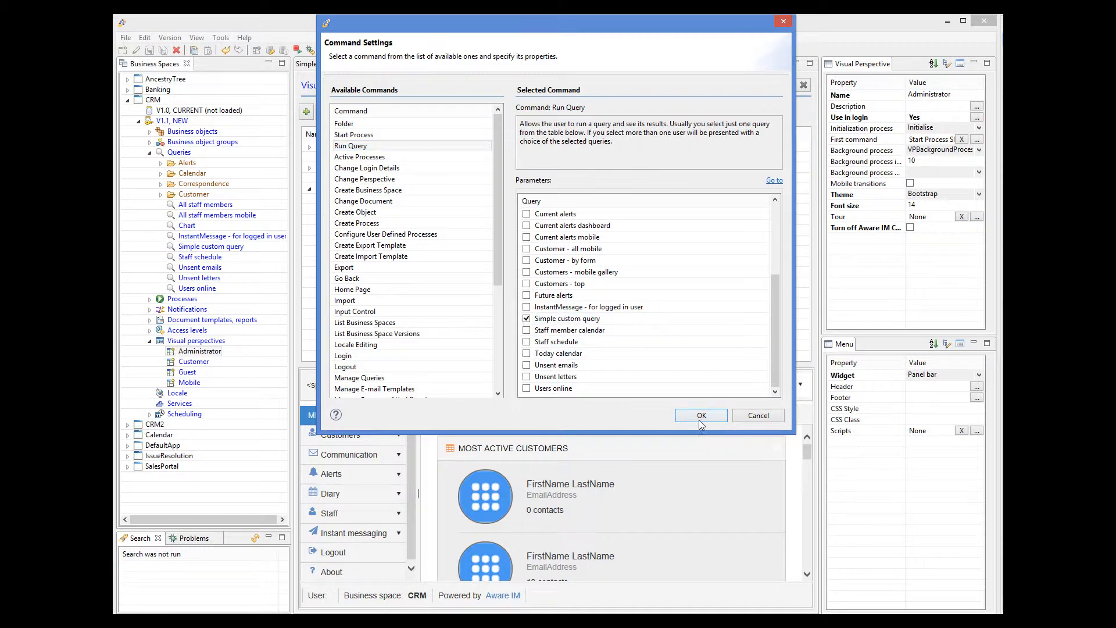
left_click(702, 416)
left_click(620, 343)
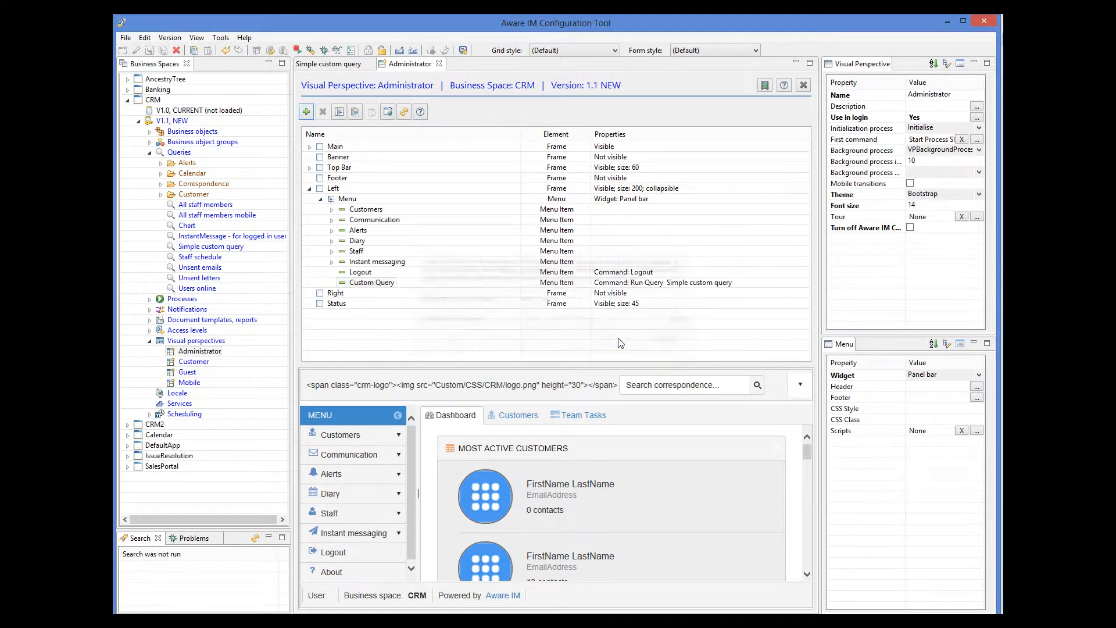
- Move the Custom Query item above Logout in the menu and save the Administrator perspective
left_click_drag(381, 284, 377, 274)
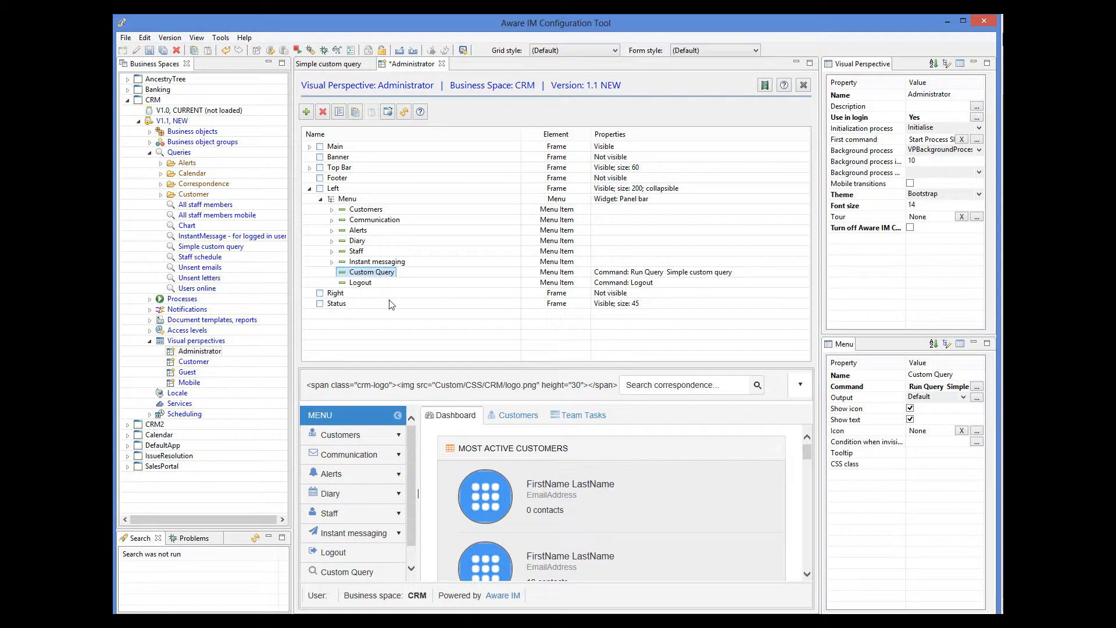
left_click(149, 51)
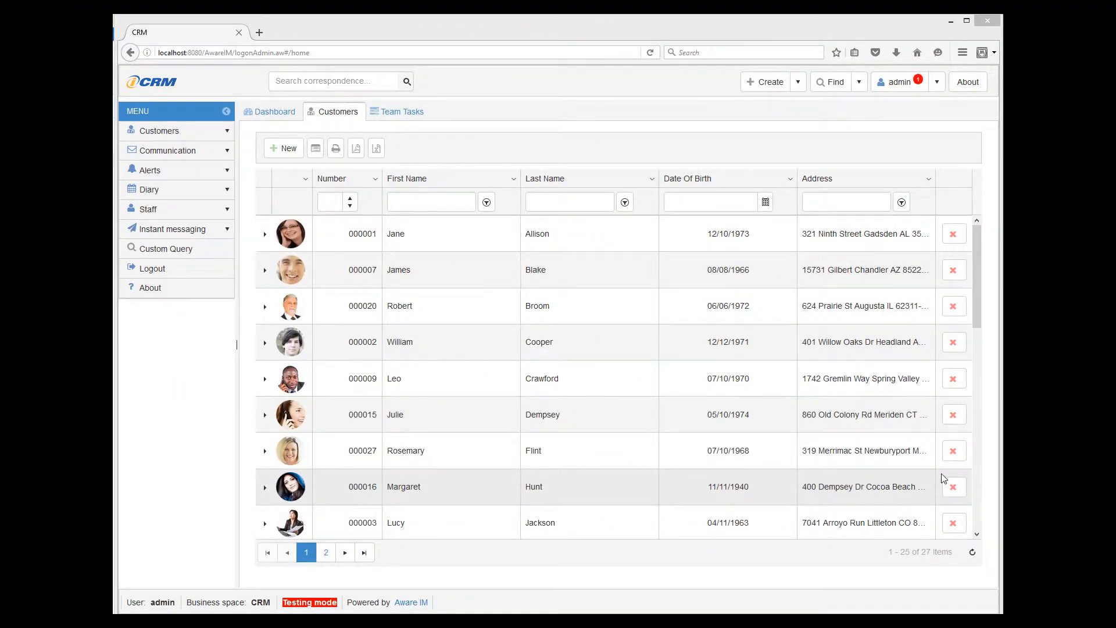
- Switch to the CRM application in the browser and run Custom Query to view the customer list
left_click(180, 252)
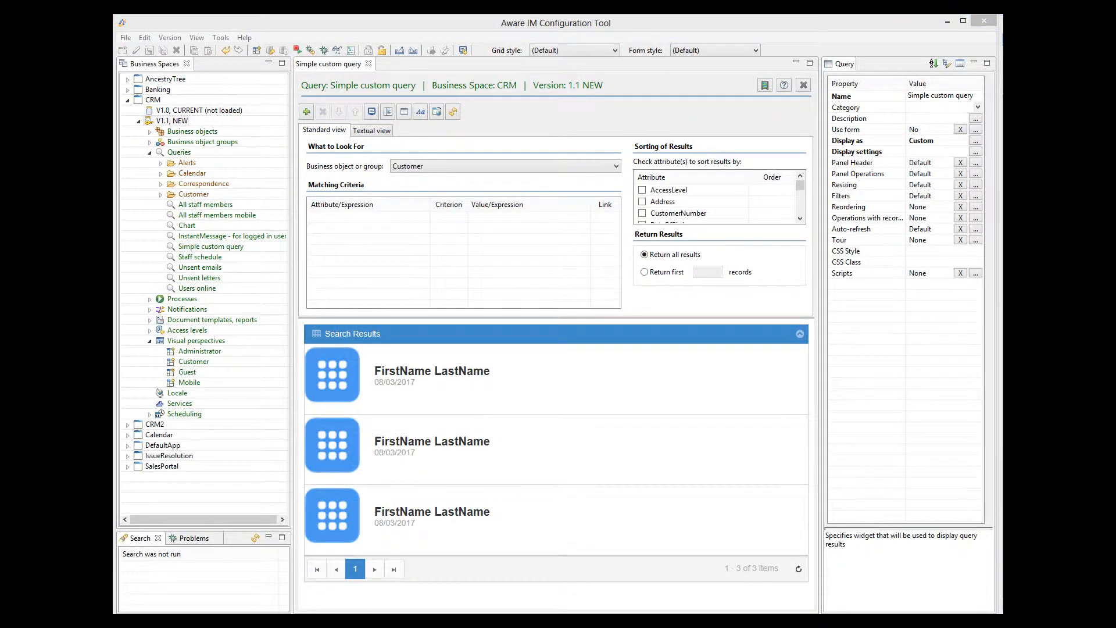
- Add "display:inline-block;" after margin-top:5px in the outer div's style of the query's display template
left_click(975, 143)
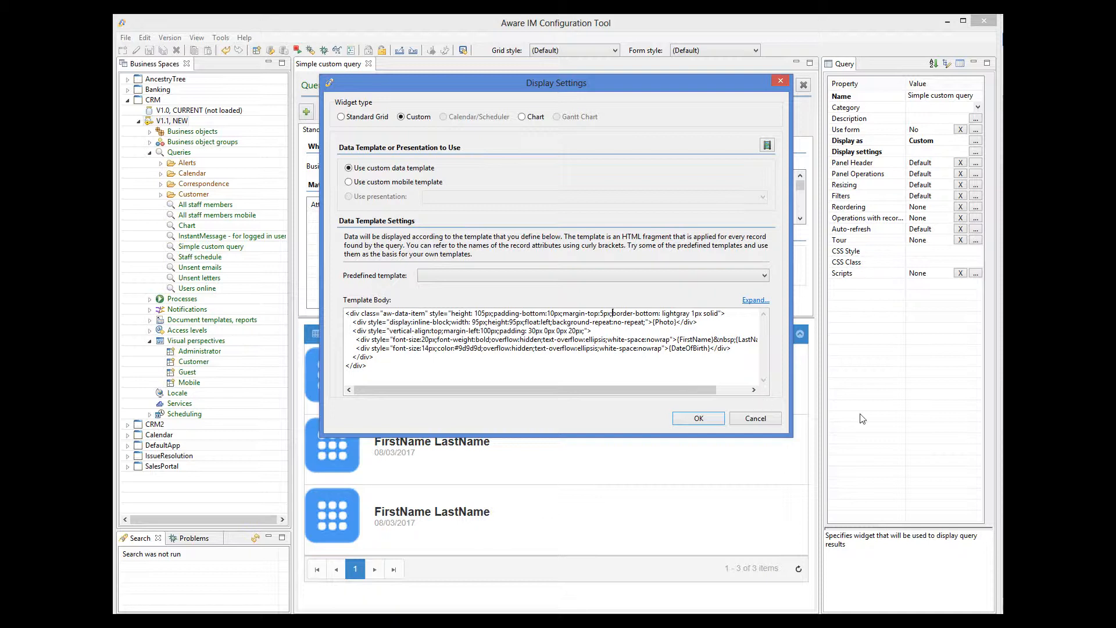
type("display:inline-block;")
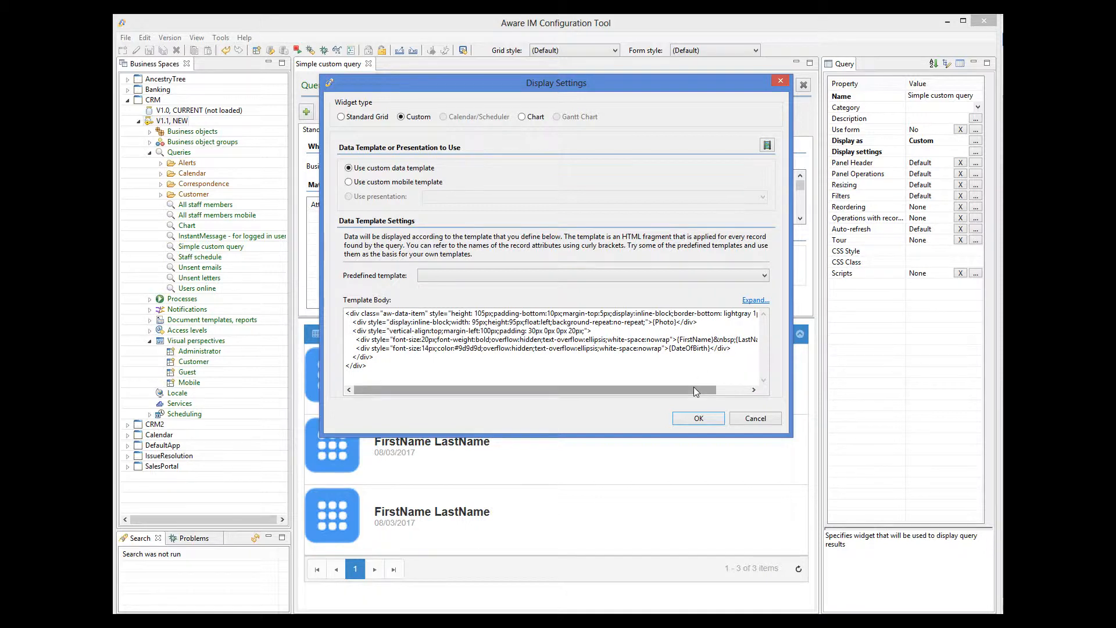
- Remove the "border-bottom: lightgray 1px solid" declaration from the outer div's style in the template body
left_click_drag(693, 390, 725, 390)
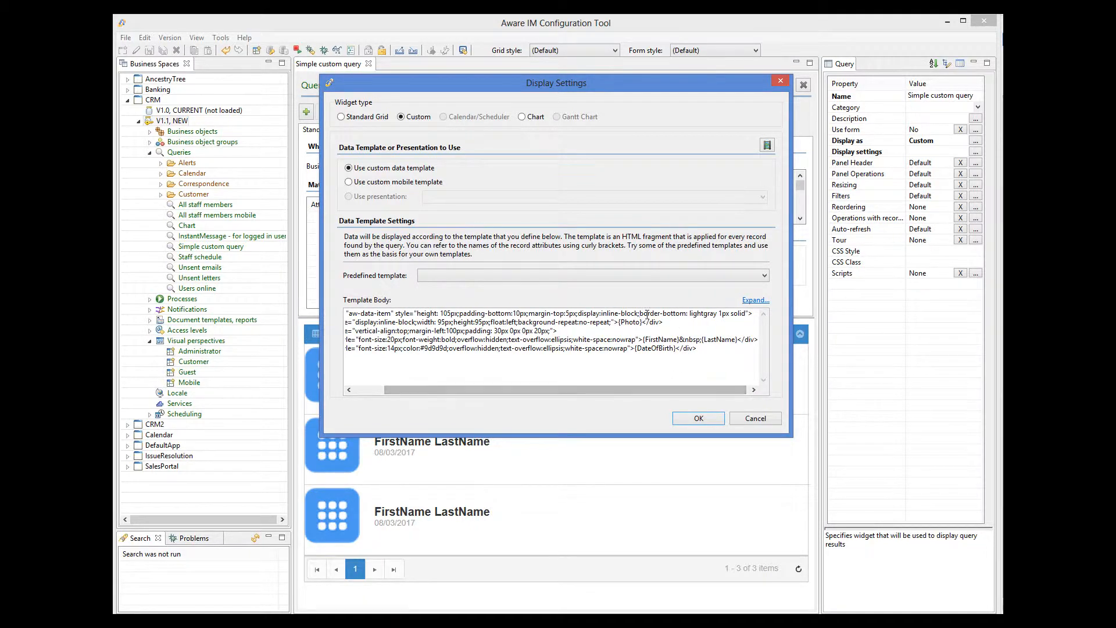
left_click(746, 312)
key("BackSpace")
key("BackSpace")
key("BackSpace")
key("BackSpace")
key("BackSpace")
key("BackSpace")
key("BackSpace")
key("BackSpace")
key("BackSpace")
key("BackSpace")
key("BackSpace")
key("BackSpace")
key("BackSpace")
key("BackSpace")
key("BackSpace")
key("BackSpace")
key("BackSpace")
key("BackSpace")
key("BackSpace")
key("BackSpace")
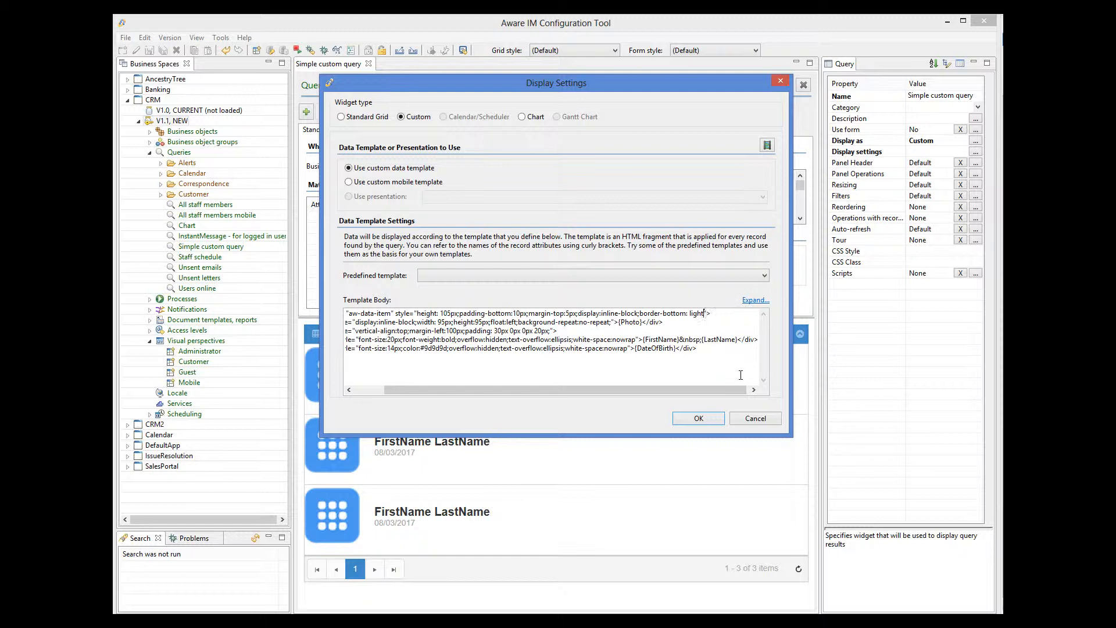
key("BackSpace")
key("BackSpace")
key("BackSpace")
key("BackSpace")
key("BackSpace")
key("BackSpace")
key("BackSpace")
- Add "width:240px;" and a pixel-based margin-right to the outer div's style and accept the display settings
type("width:240px;")
type("margin-right:5")
key("BackSpace")
type("px;")
left_click(719, 419)
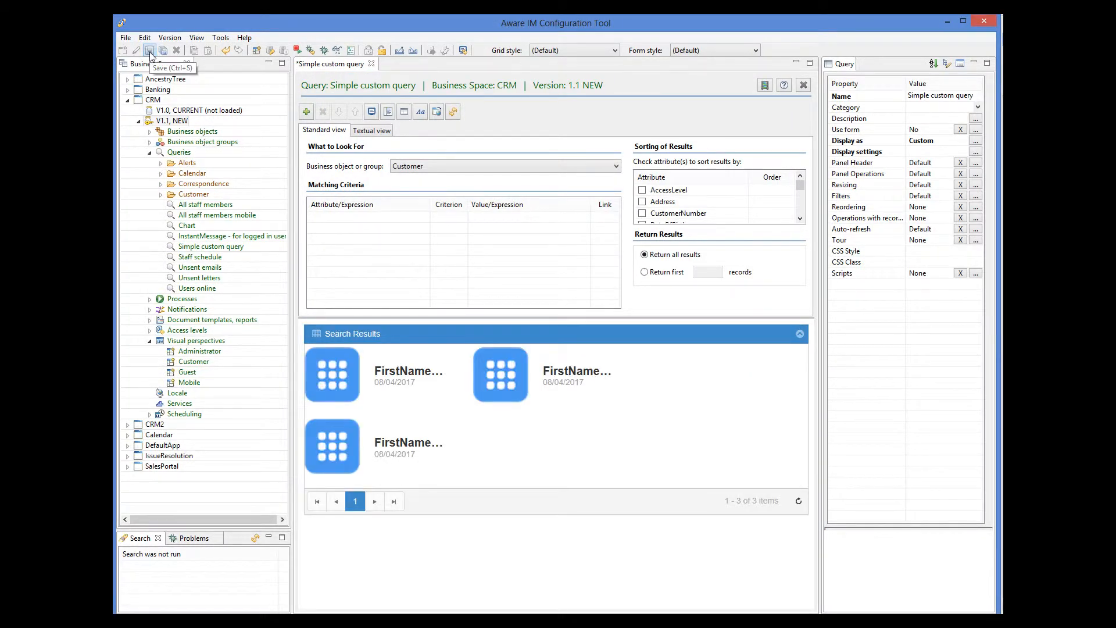
- Save the Simple custom query, switch to the CRM application in the browser and run Custom Query
left_click(150, 51)
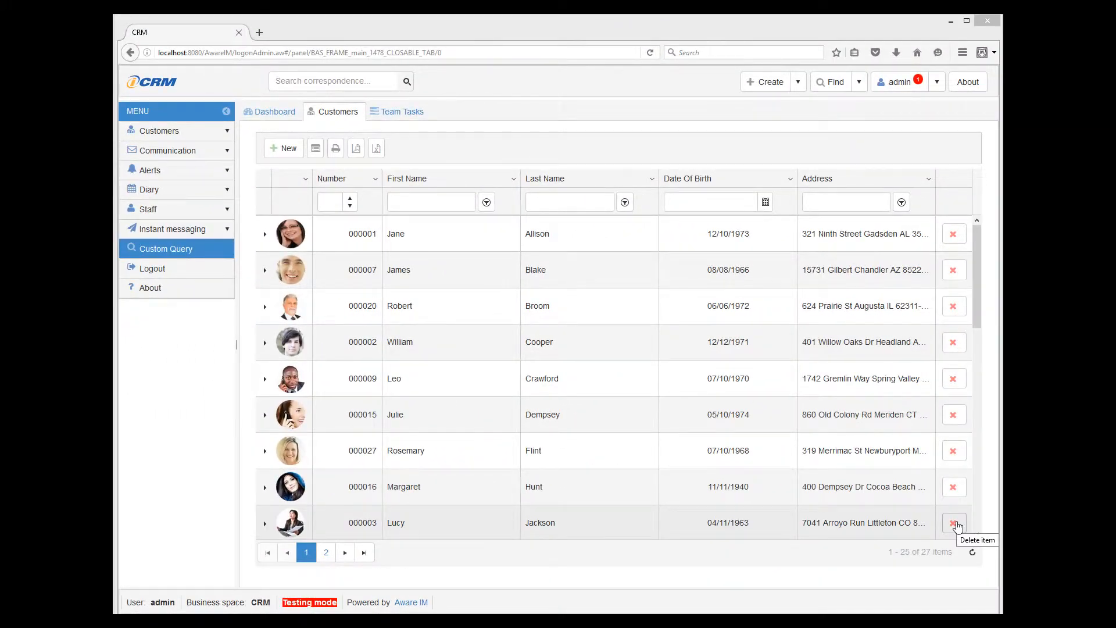
left_click(192, 256)
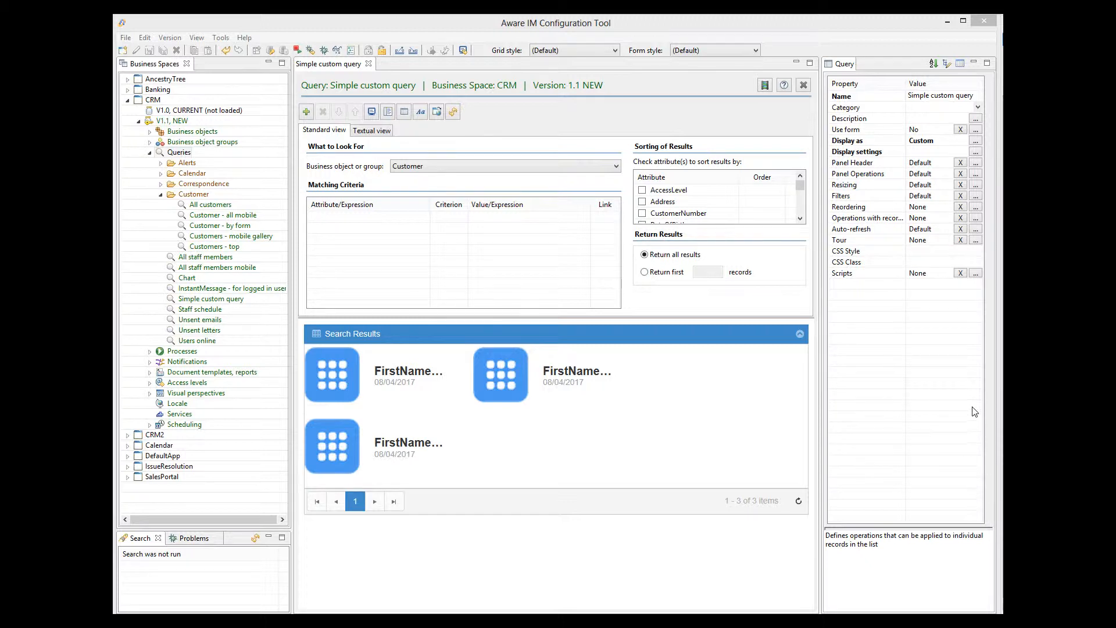
- Switch to the Aware IM Configuration Tool and review Simple custom query's display settings, panel operations and record operations without changing them
left_click(976, 151)
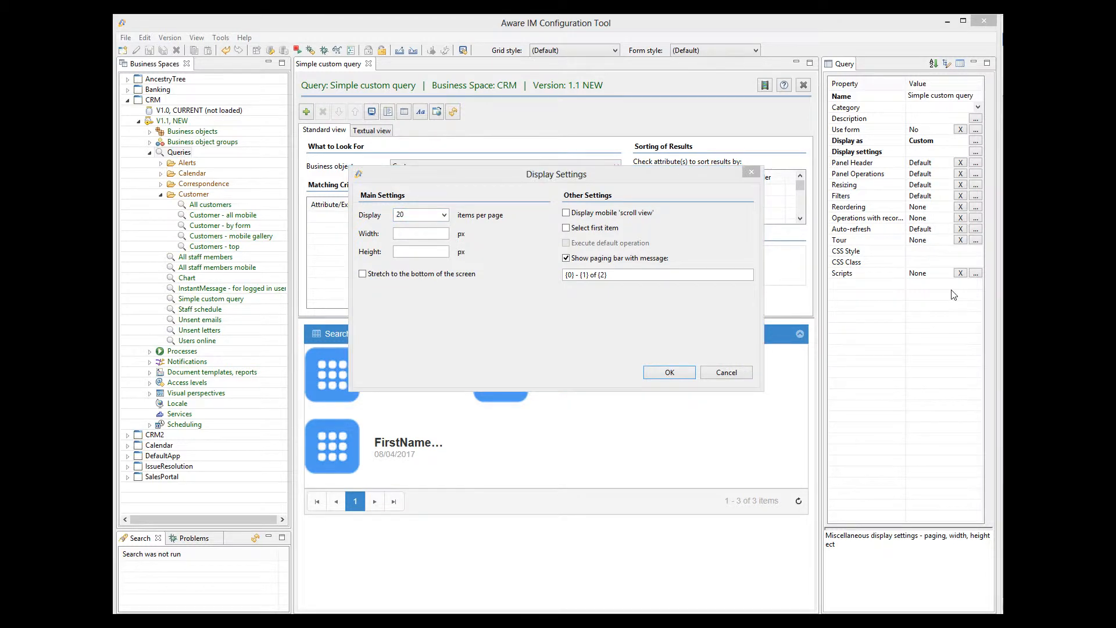
left_click(726, 372)
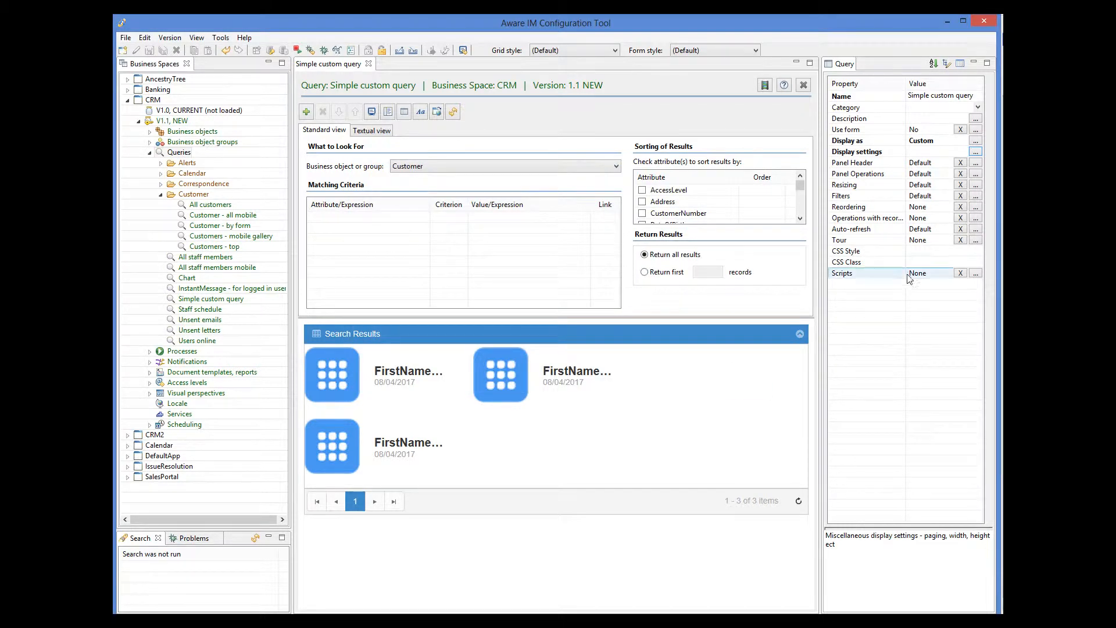
left_click(976, 174)
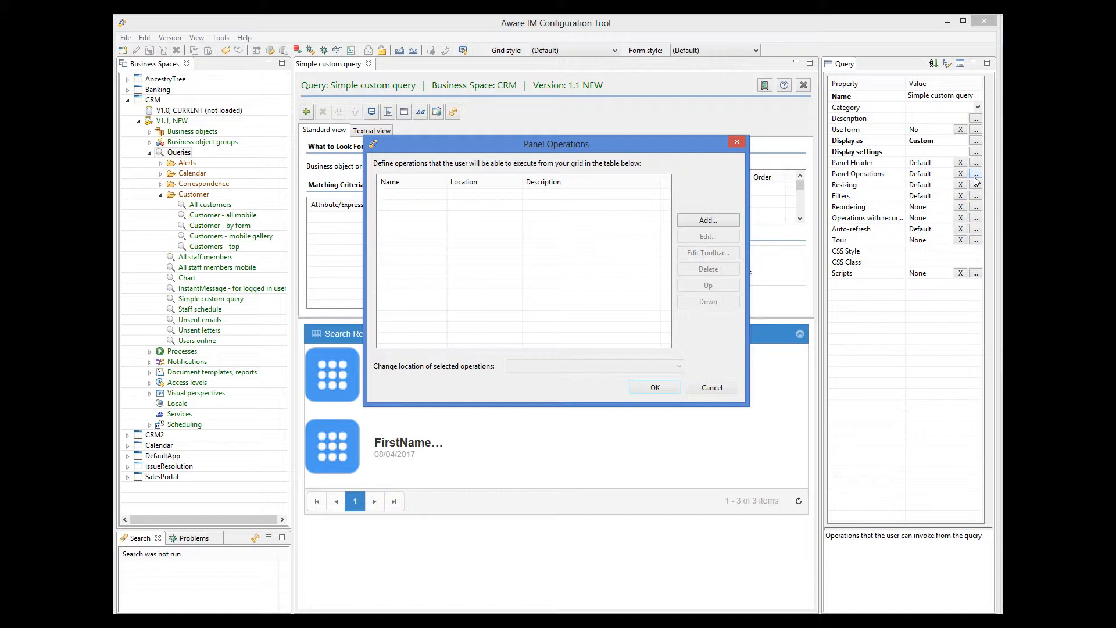
left_click(728, 388)
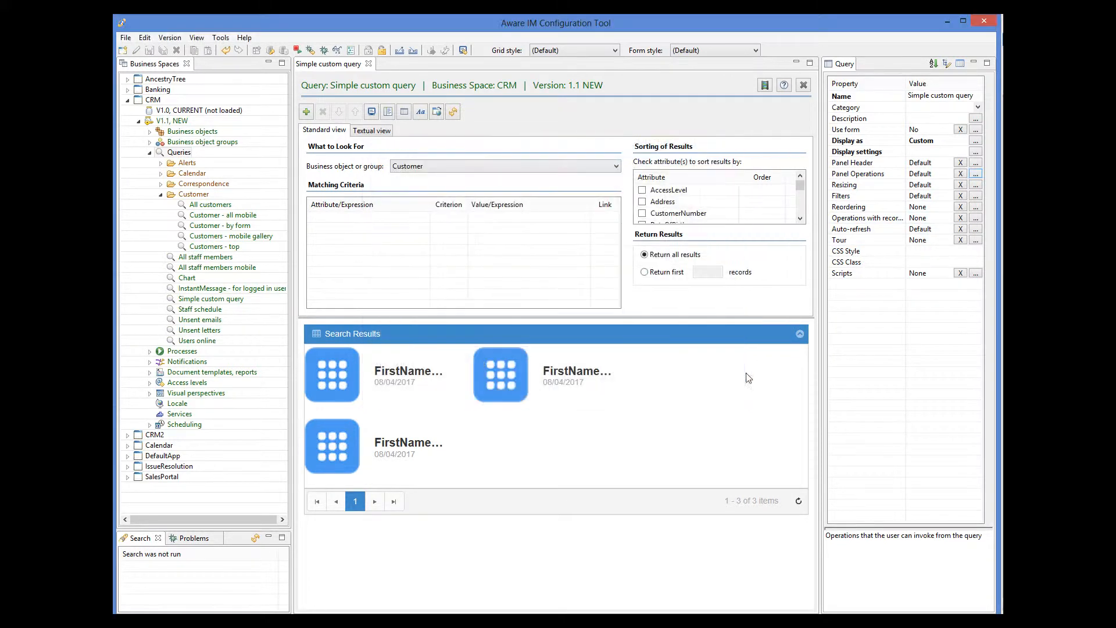
left_click(976, 219)
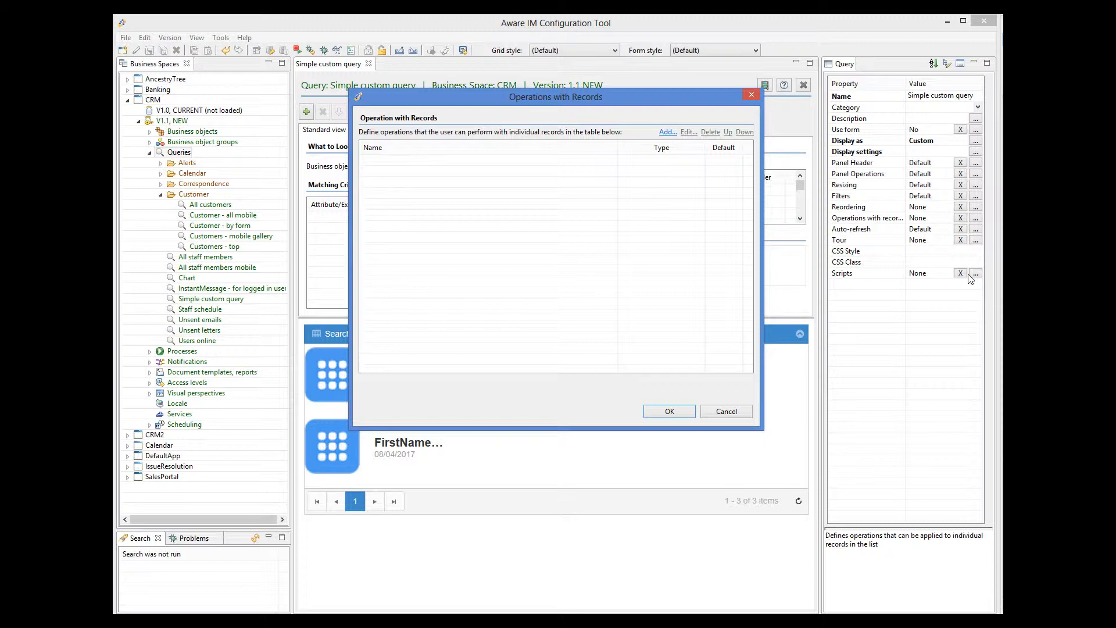
left_click(741, 414)
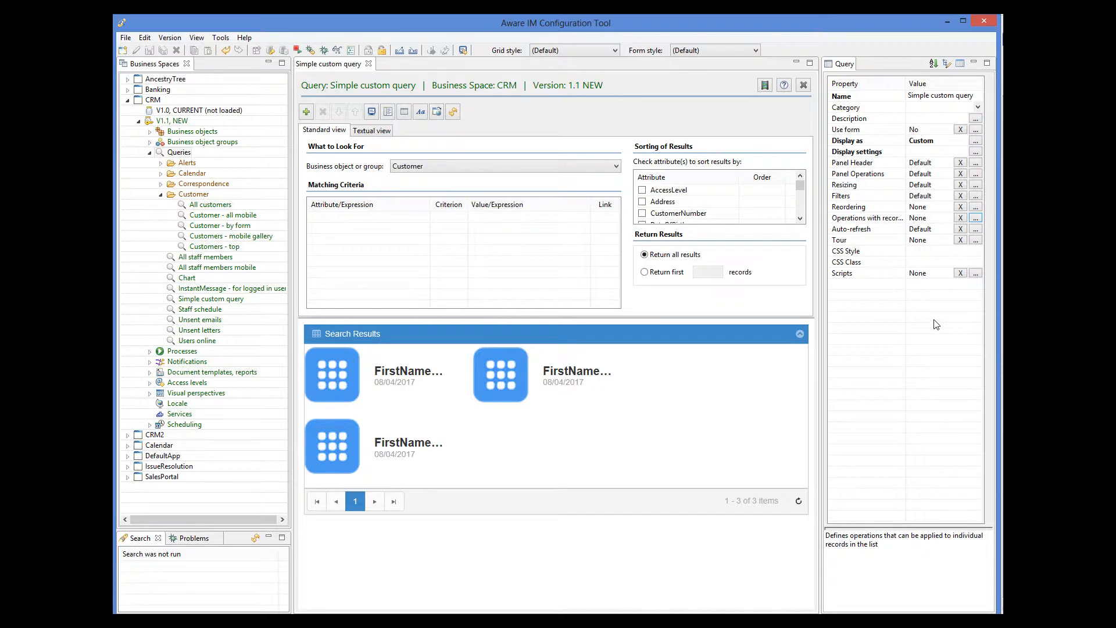
- Review the custom data and custom mobile template options for how Simple custom query is displayed, discarding any change
left_click(976, 141)
left_click(977, 141)
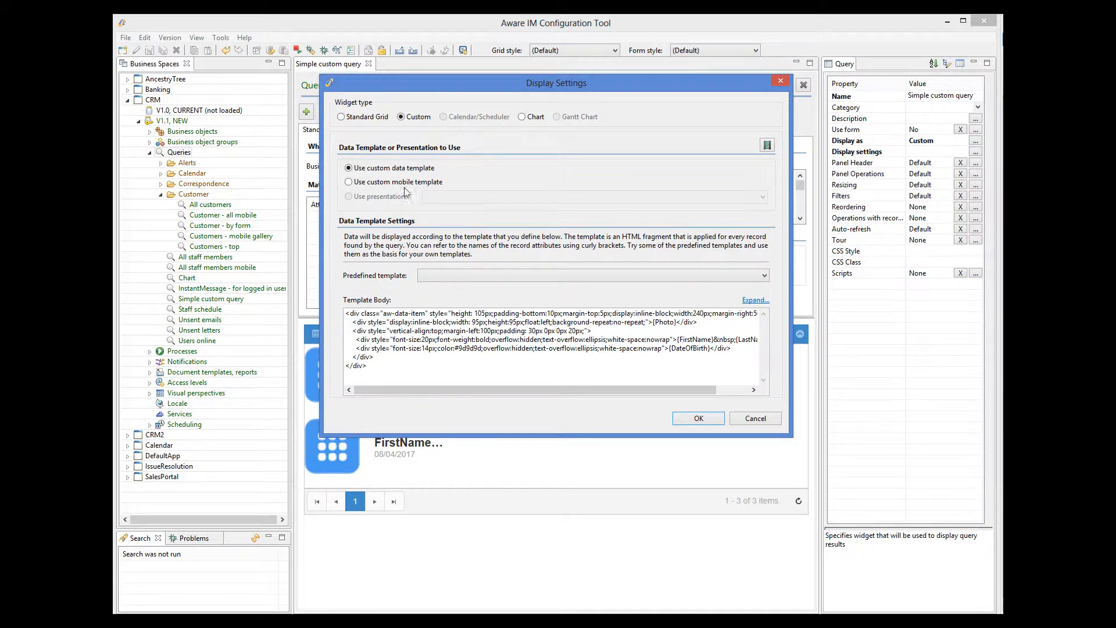
left_click(366, 184)
left_click(392, 166)
left_click(758, 419)
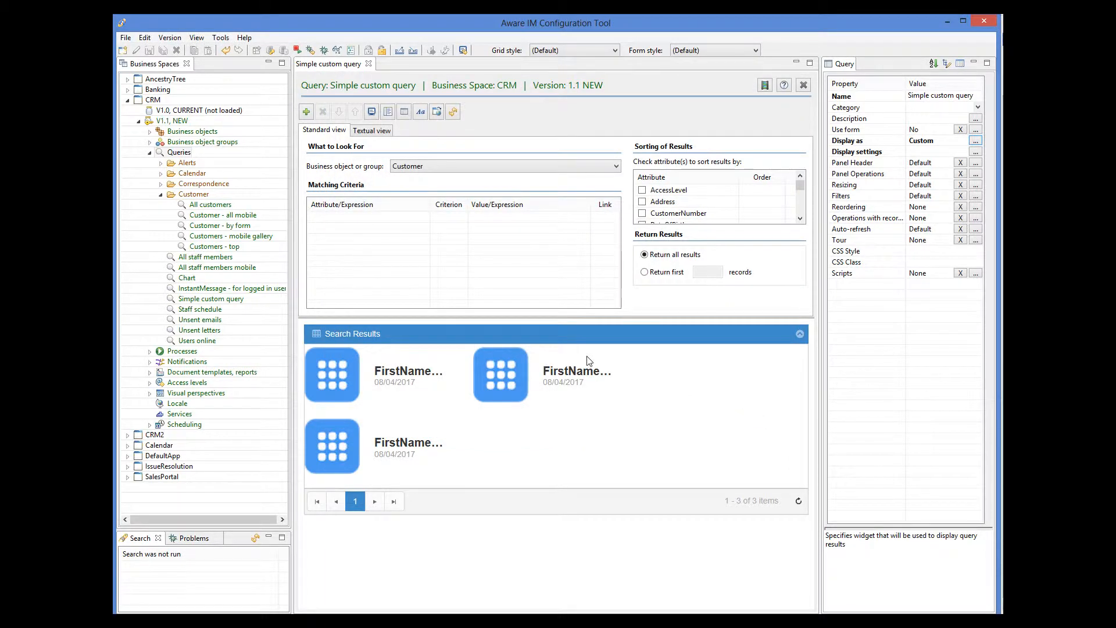
- Open the "Customer - all mobile" query and examine its custom mobile template and its grouping and loading settings
double_click(240, 216)
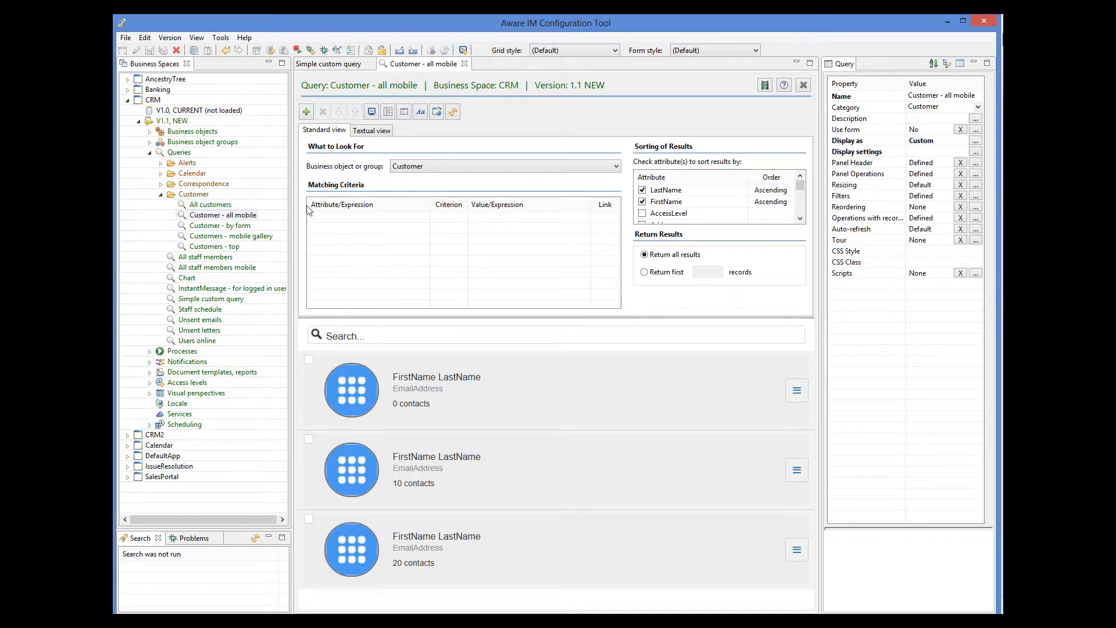
left_click(976, 143)
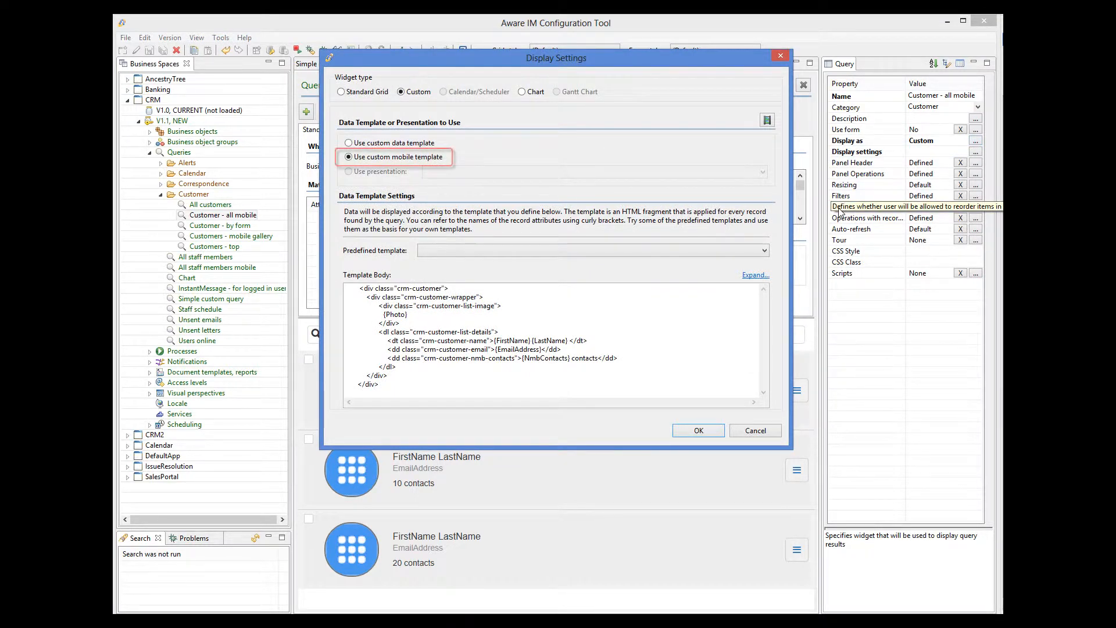
left_click(773, 431)
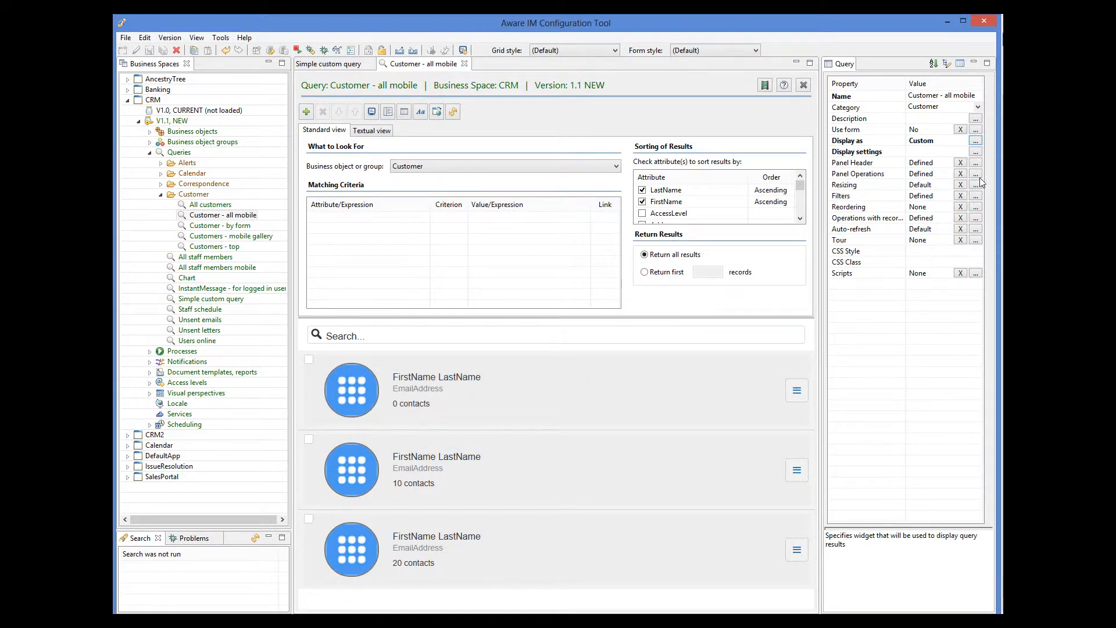
left_click(976, 153)
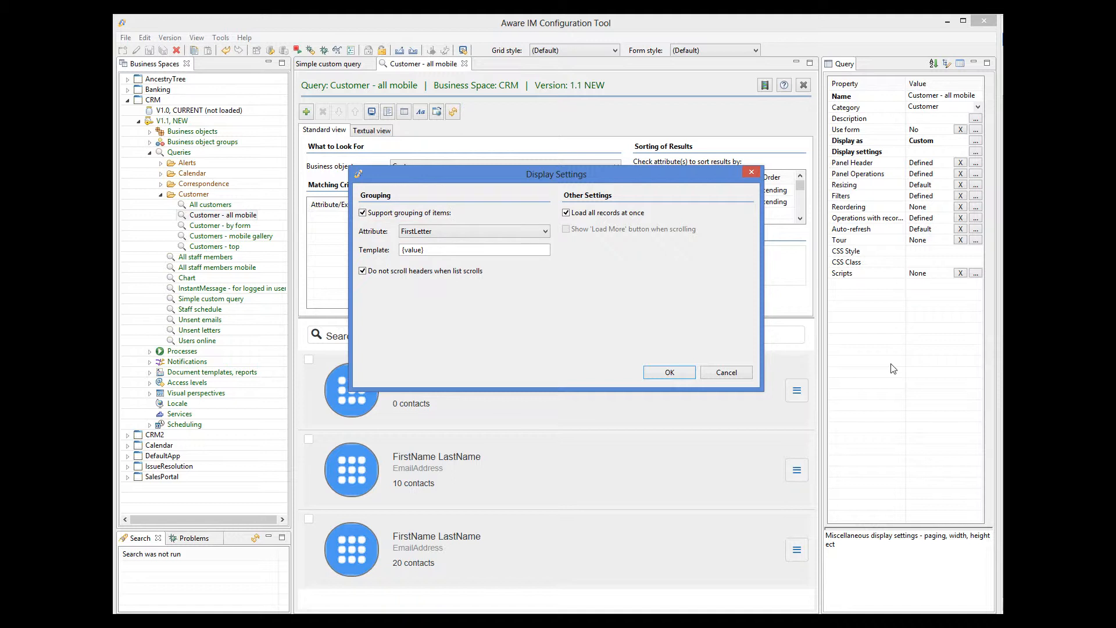
left_click(742, 371)
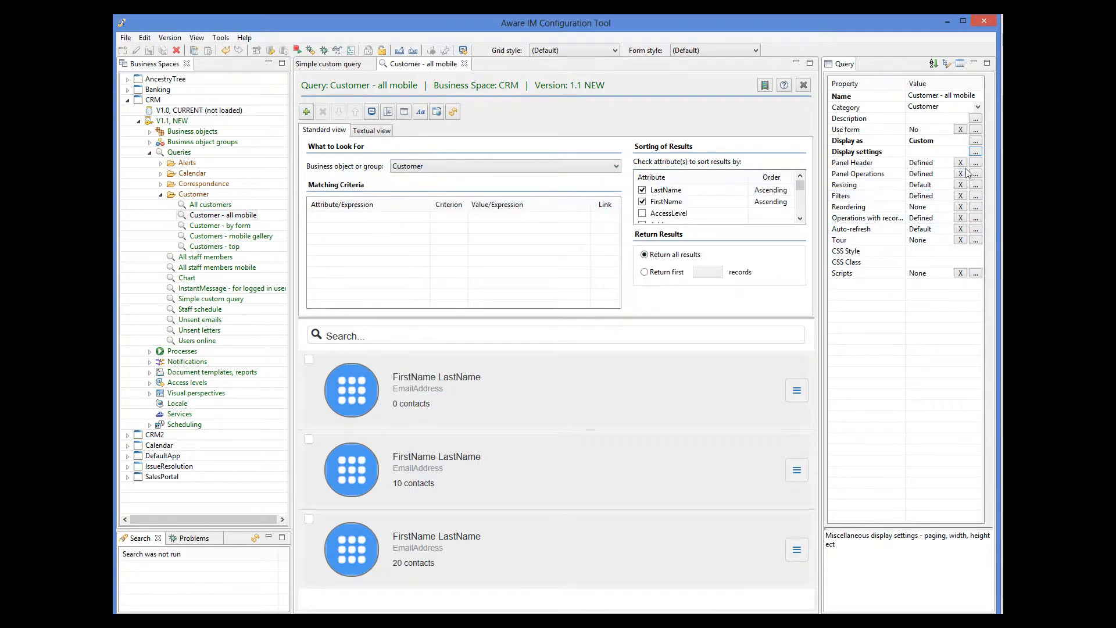
left_click(976, 142)
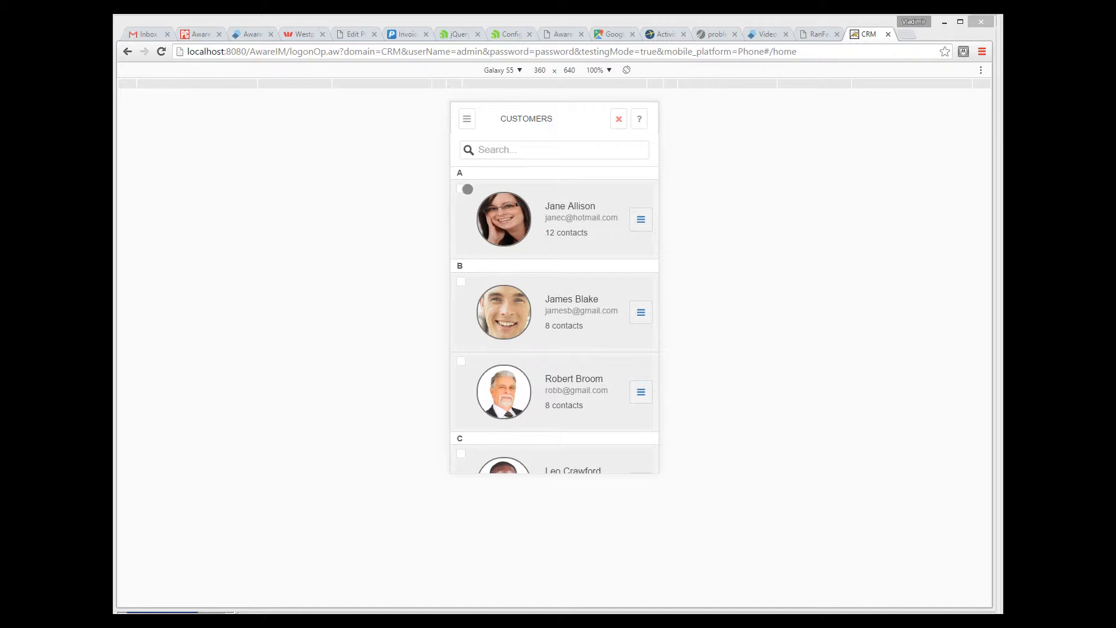
- In the mobile CRM page in the browser, tick the first two customers, then show and dismiss the first customer's operations
mouse_move(501, 281)
left_mouse_down()
mouse_move(502, 224)
mouse_move(496, 264)
left_mouse_up()
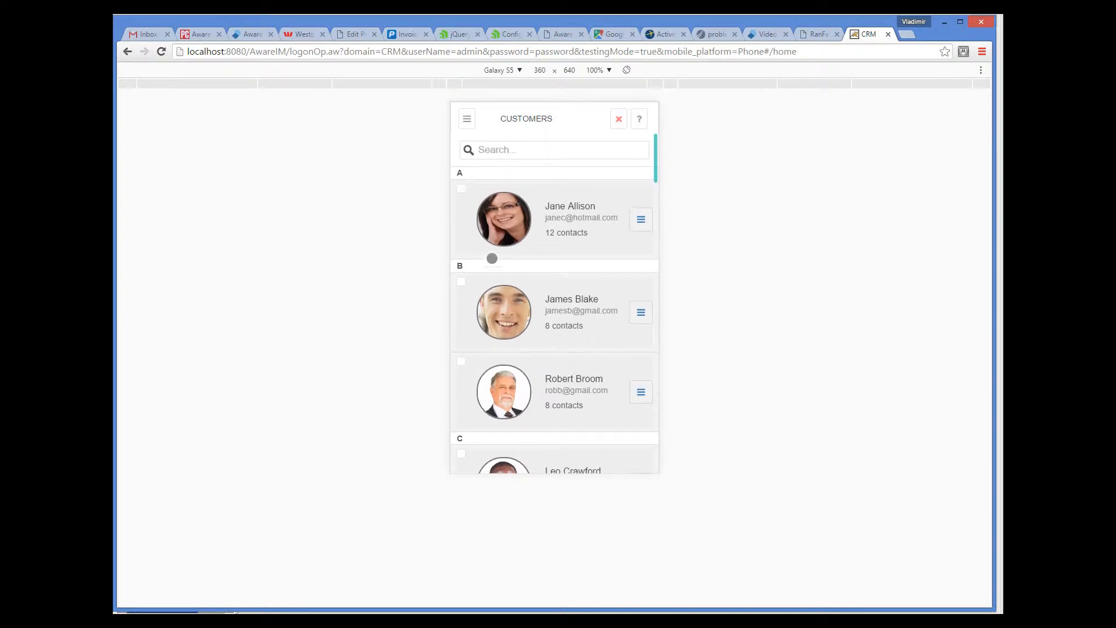
left_click(462, 191)
left_click(460, 283)
left_click(640, 224)
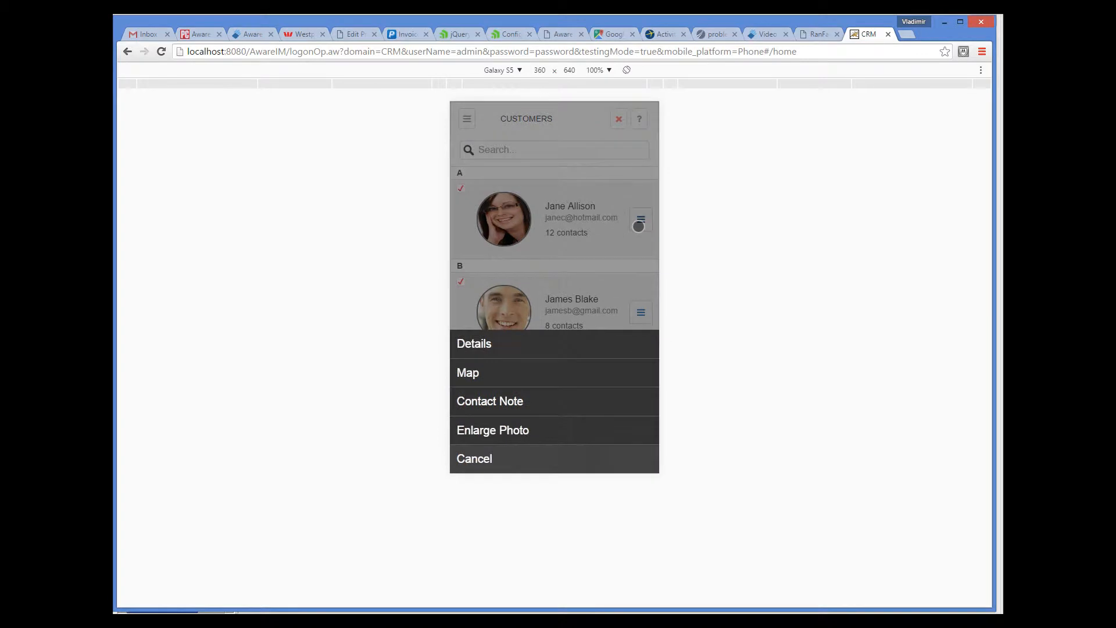
left_click(560, 462)
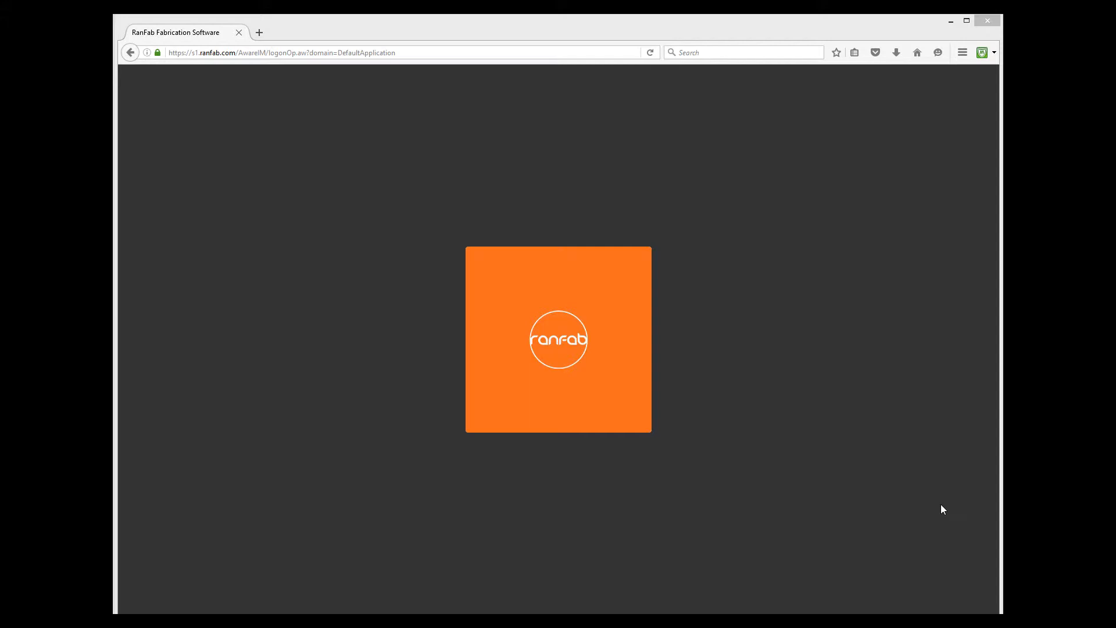
- Log in to the RanFab web application with the username and account password, and dismiss the offer to remember the login
left_click(527, 336)
left_click(540, 285)
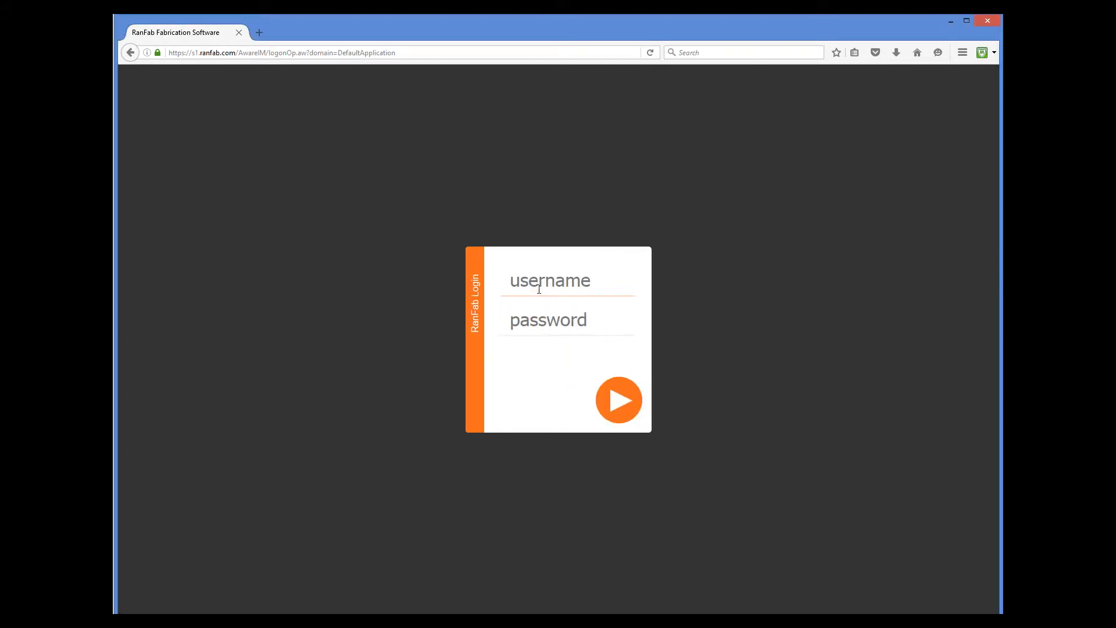
type("james")
key("Tab")
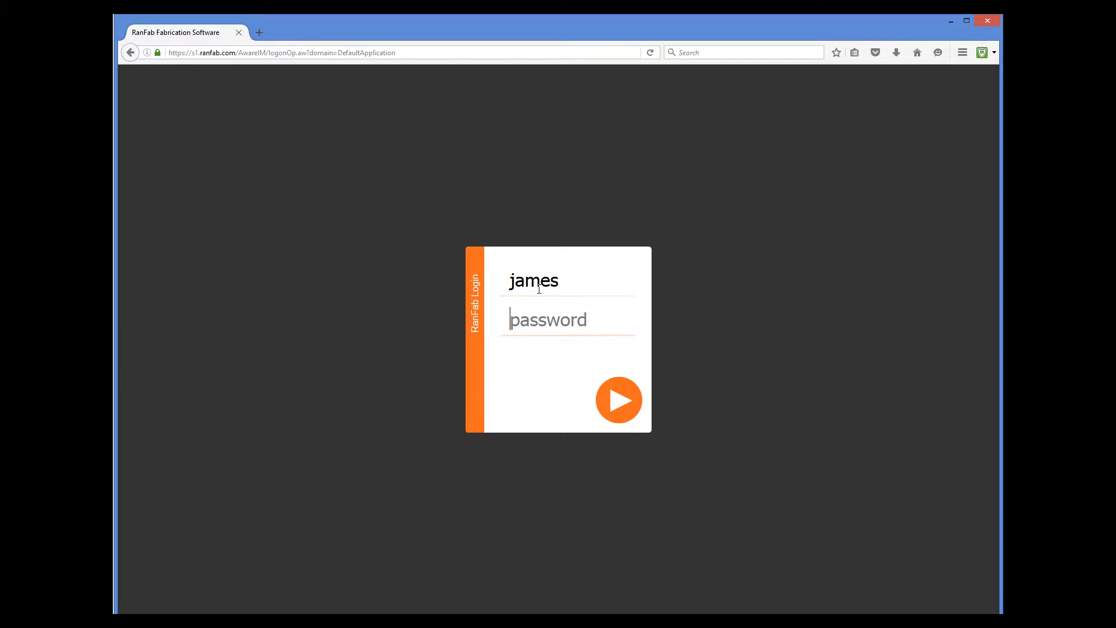
type("•••••")
left_click(630, 401)
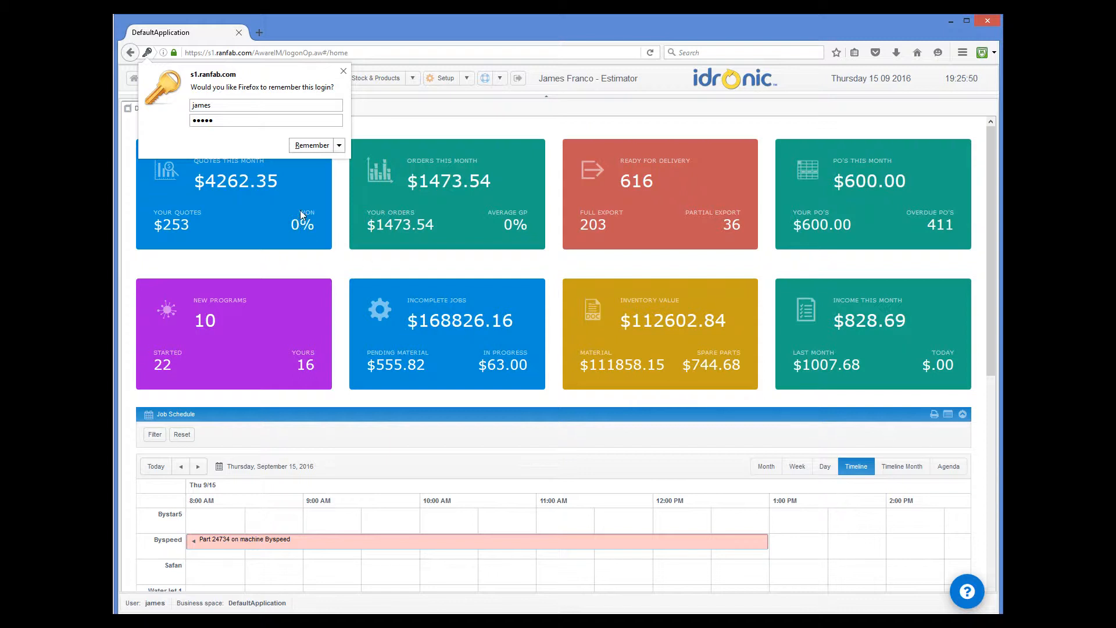
left_click(343, 72)
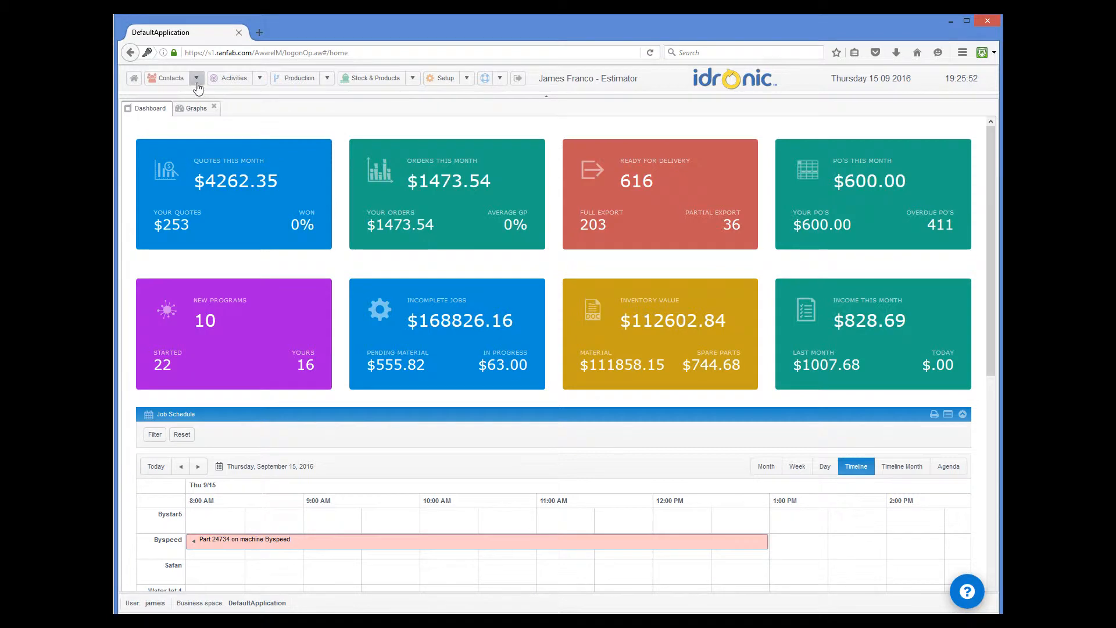
- Open the Customers contact list and look through the communications of Able Staff and A & K
left_click(197, 78)
left_click(191, 137)
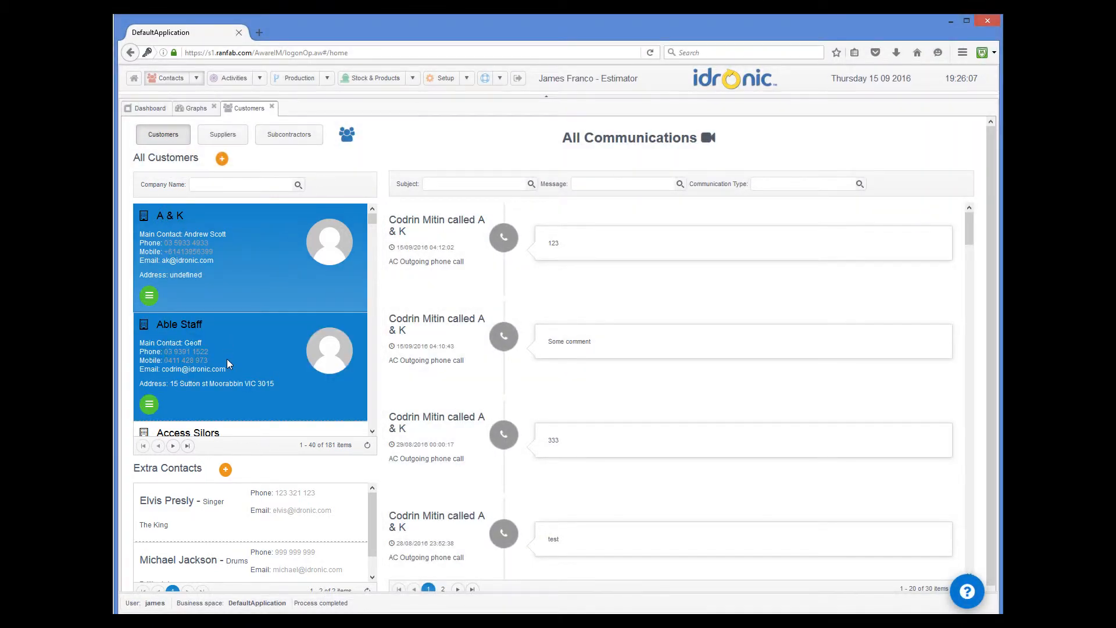
left_click(227, 361)
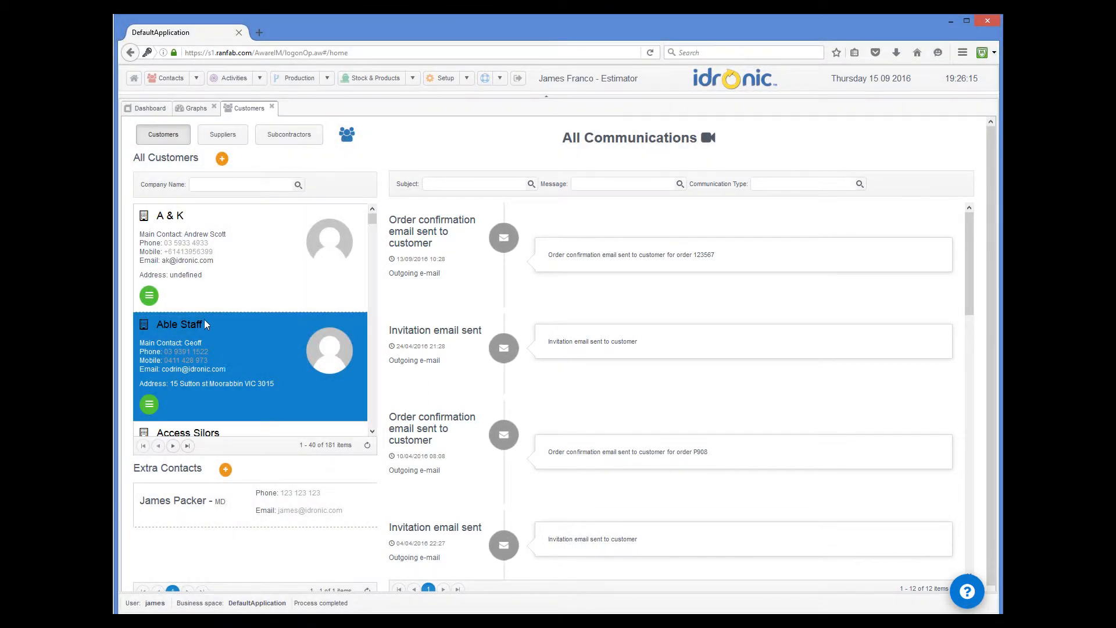
left_click(215, 280)
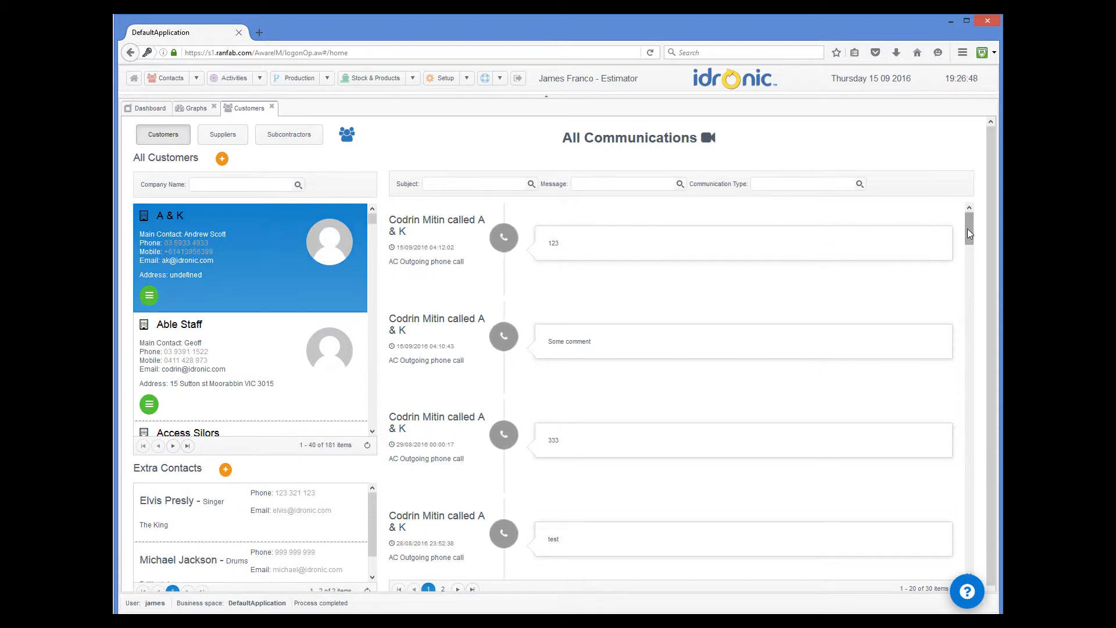
left_click_drag(969, 234, 956, 364)
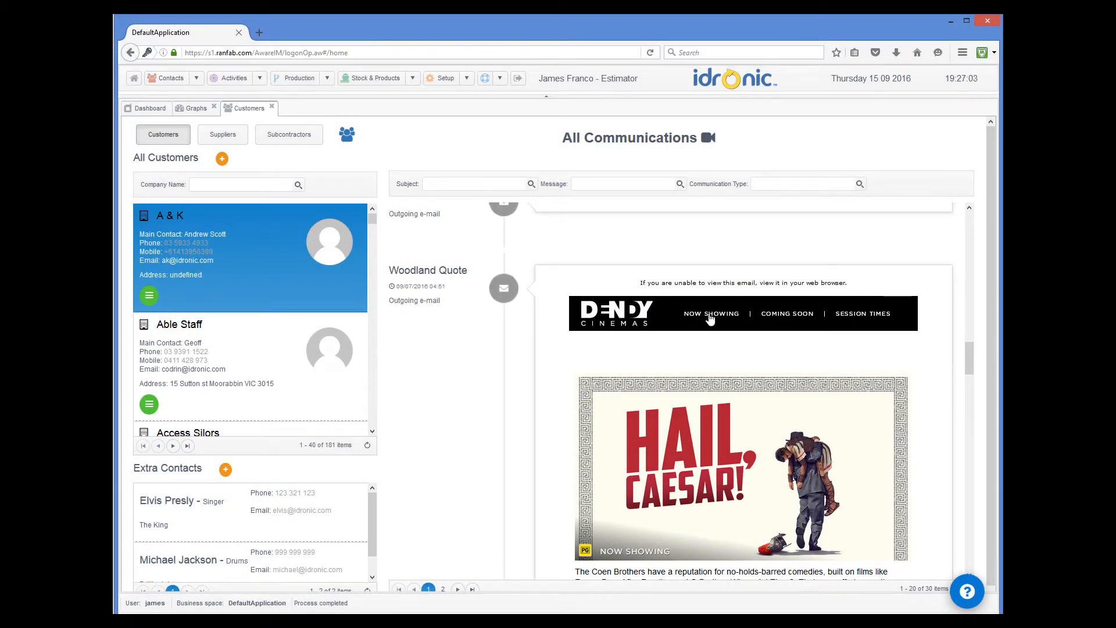
- Reveal the record operations for A & K, view its email form and close it without sending
left_click(150, 296)
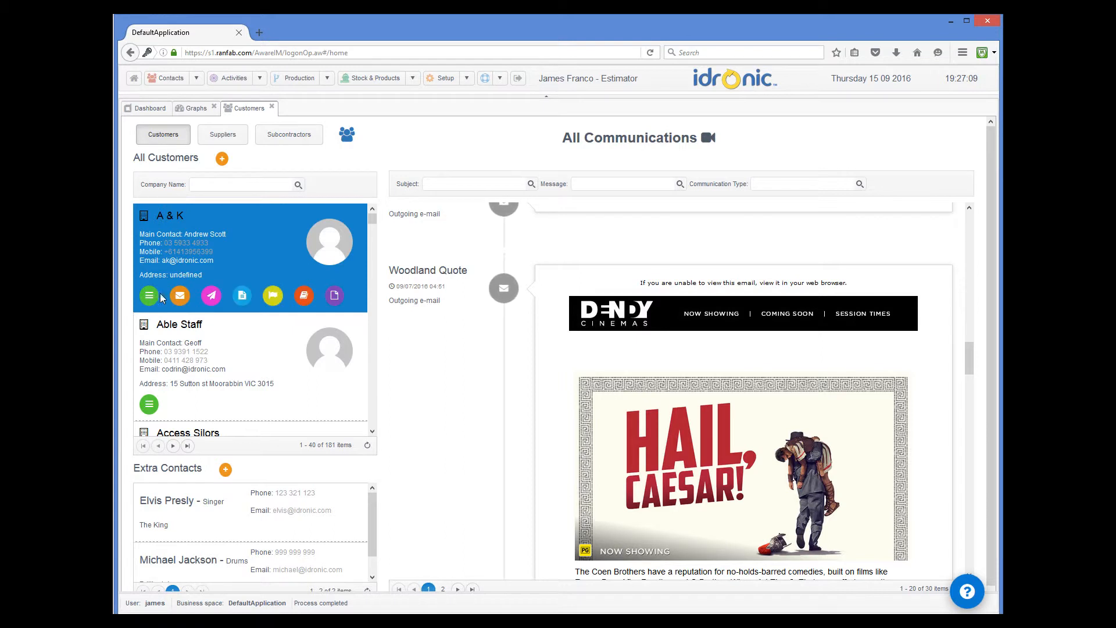
left_click(184, 298)
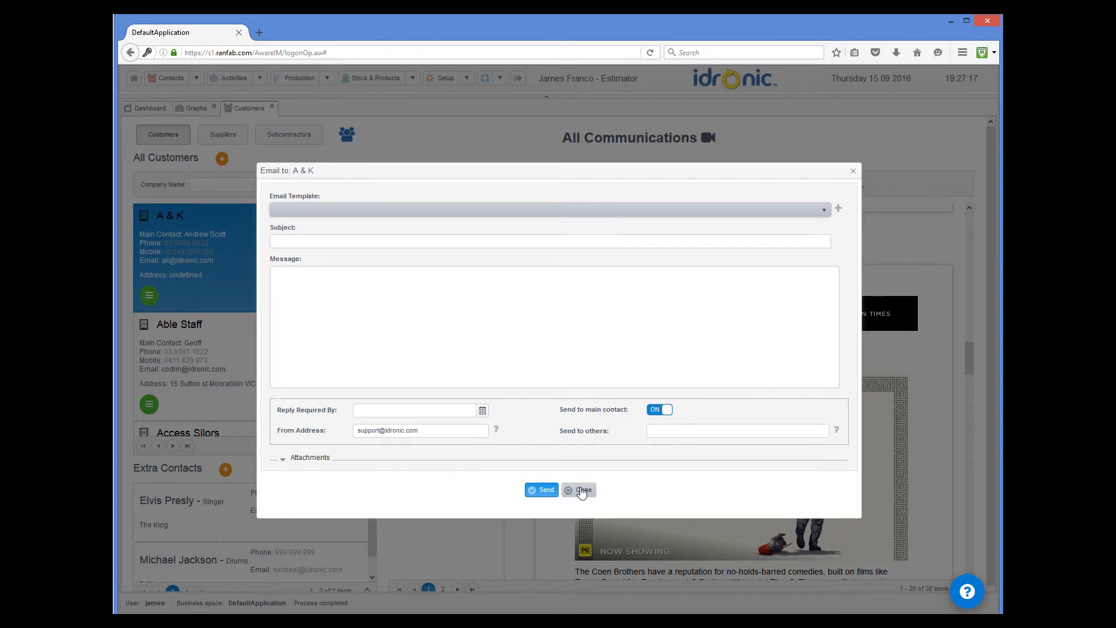
left_click(582, 491)
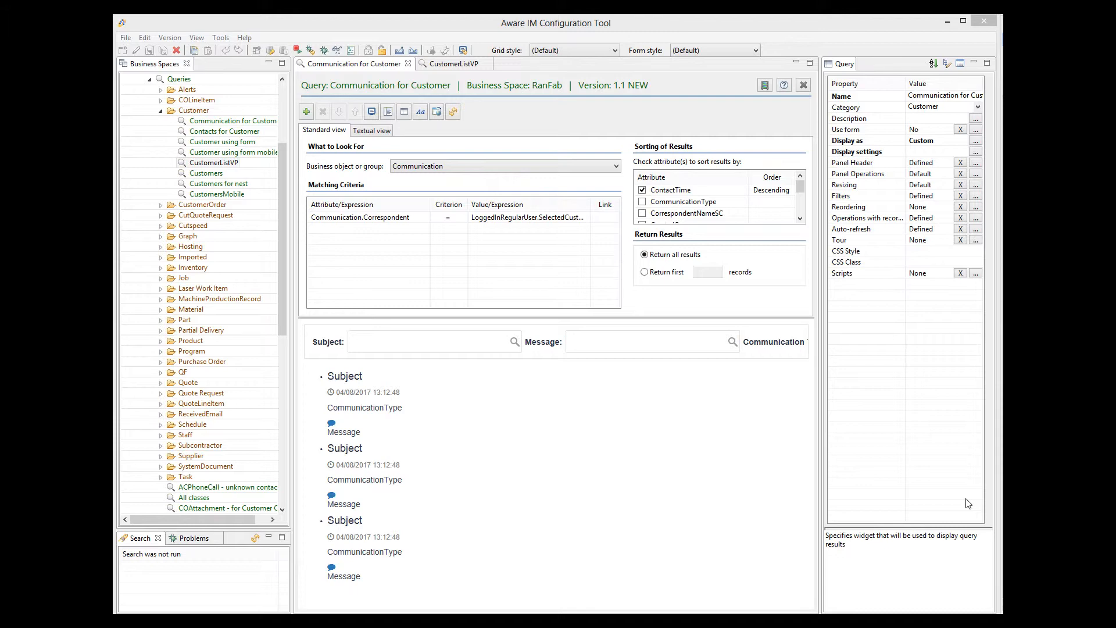
- Switch to the Aware IM Configuration Tool and view the Communication for Customer query's display template body in the expanded editor
left_click(975, 141)
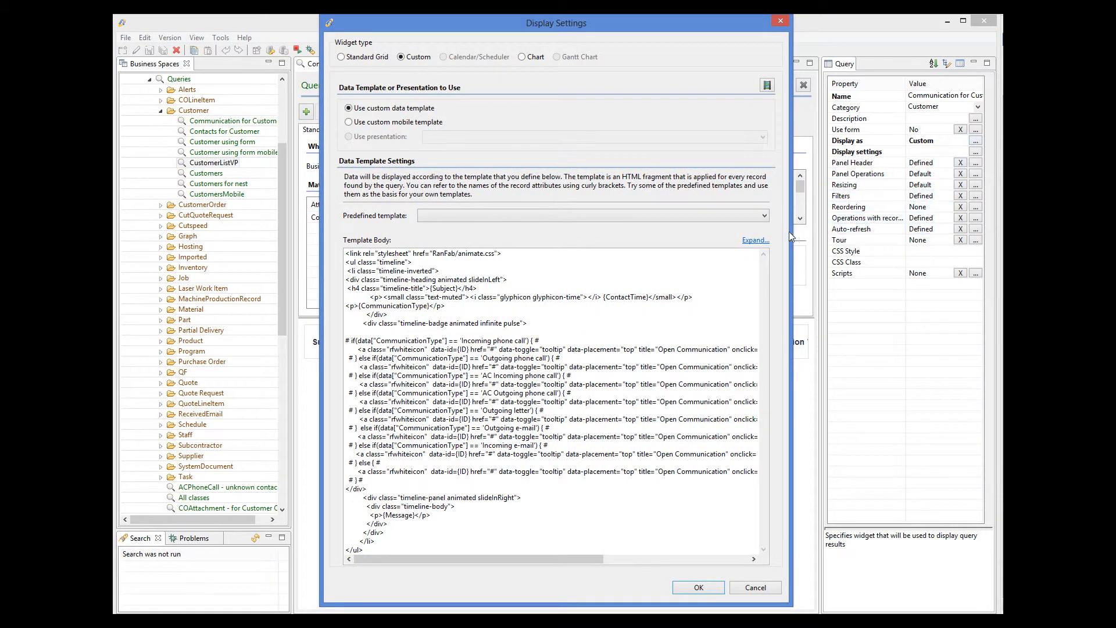
left_click(757, 240)
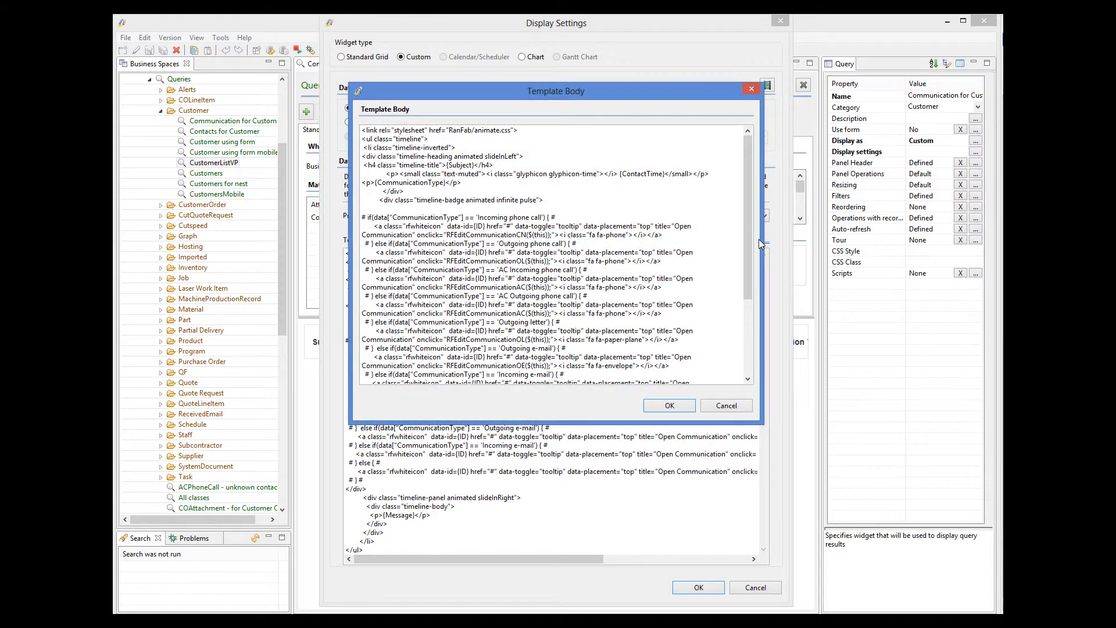
- Widen the expanded template editor, read the communication timeline template through to its end, and close the editor and display settings without saving
left_click_drag(762, 241, 913, 243)
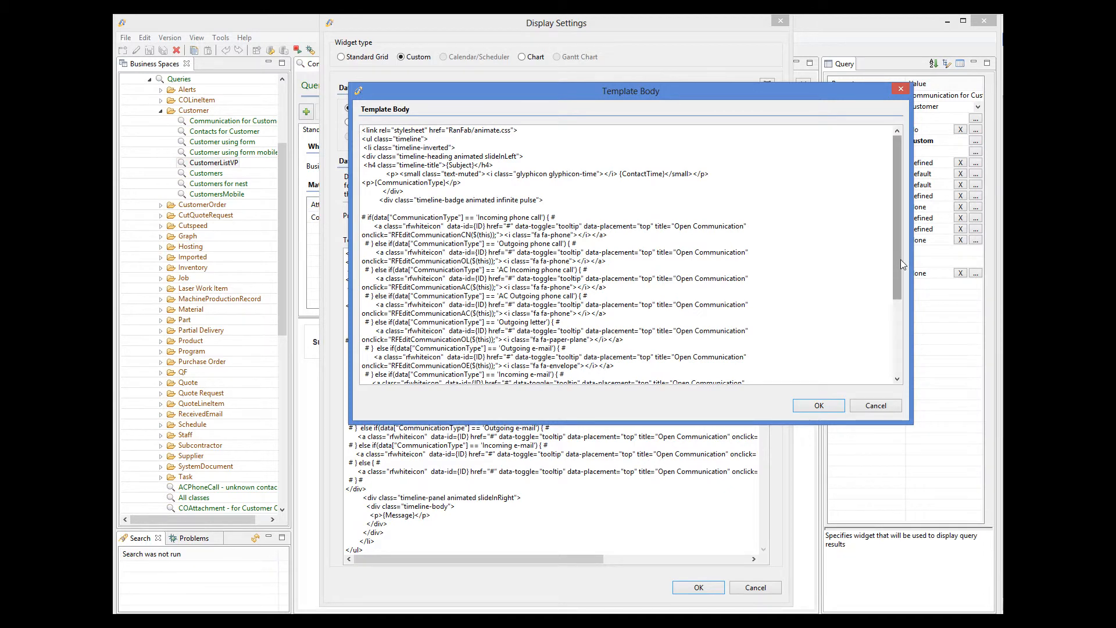
left_click_drag(902, 259, 906, 340)
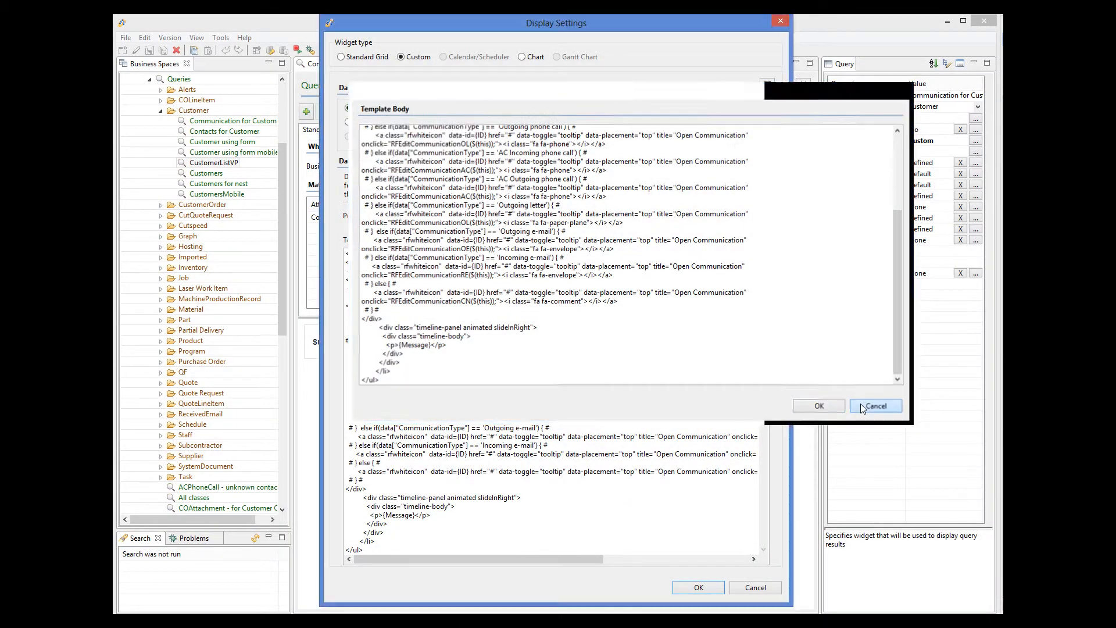
left_click(861, 406)
left_click(773, 588)
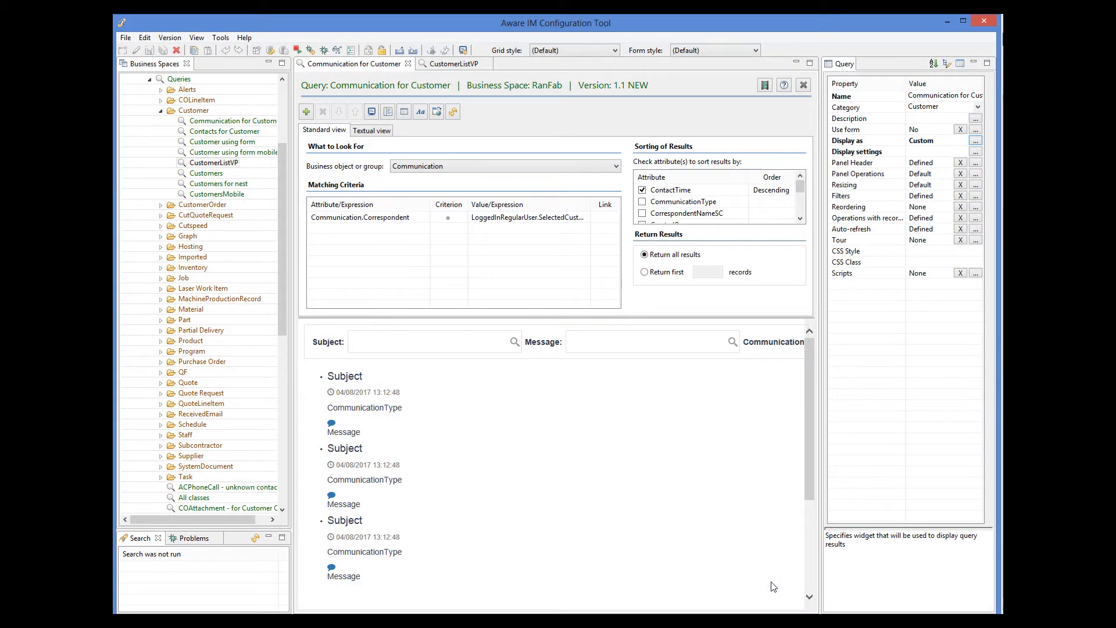
- View the custom data template in the CustomerListVP query's display settings and close them without changes
left_click(462, 66)
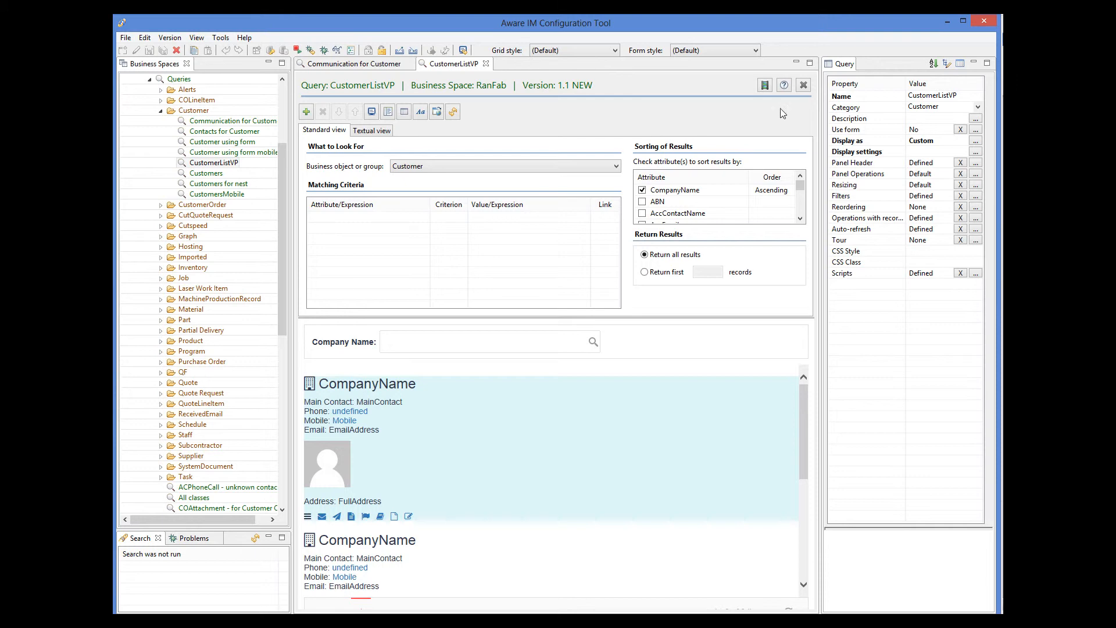
left_click(975, 142)
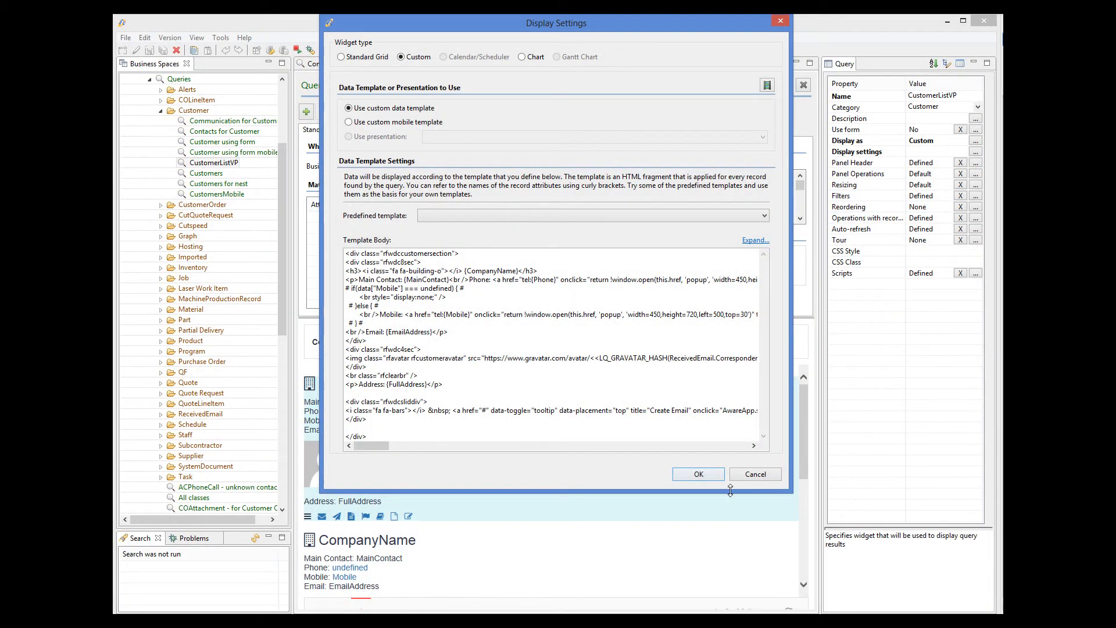
left_click(755, 472)
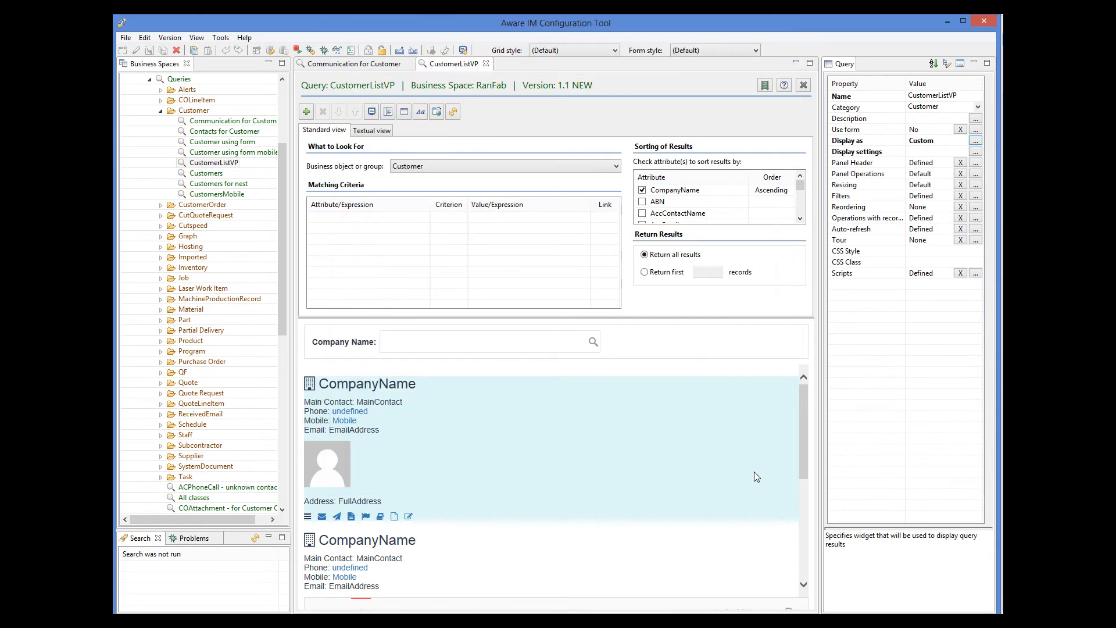